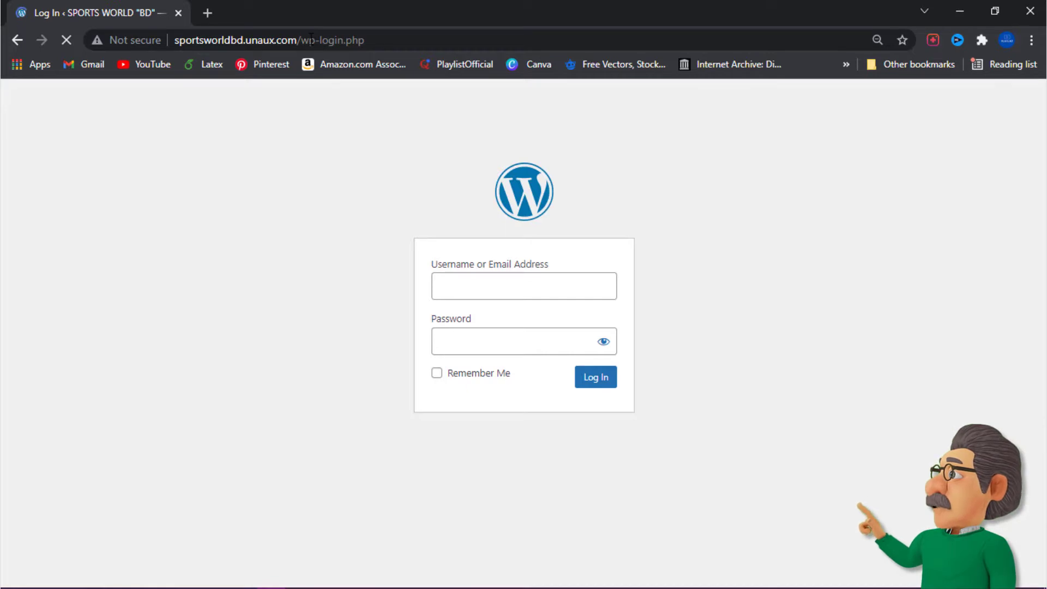
# Step: Enter the admin username in the WordPress login form
pyautogui.click(436, 273)
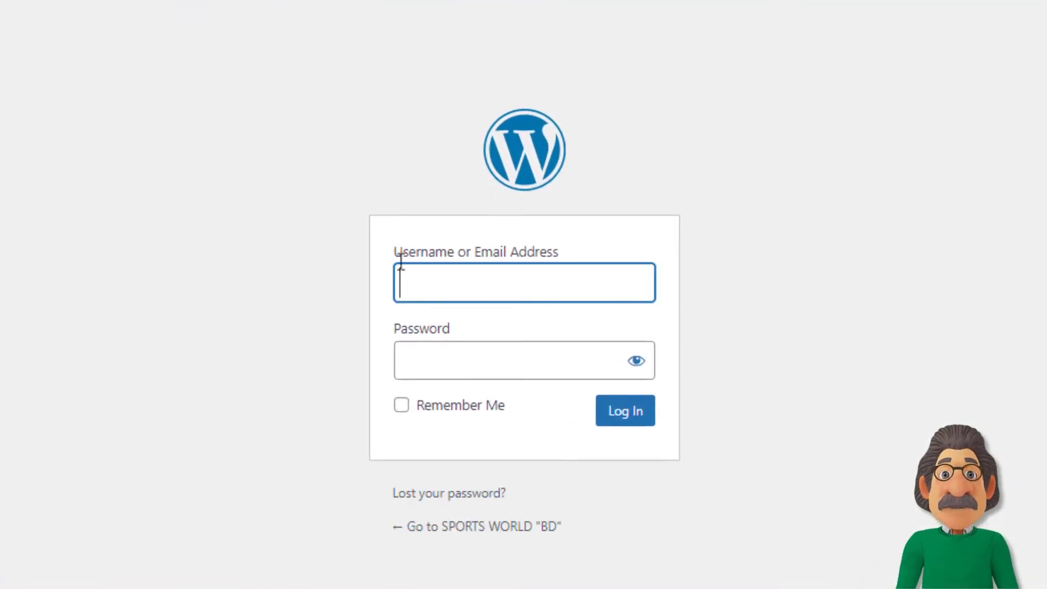
pyautogui.click(410, 278)
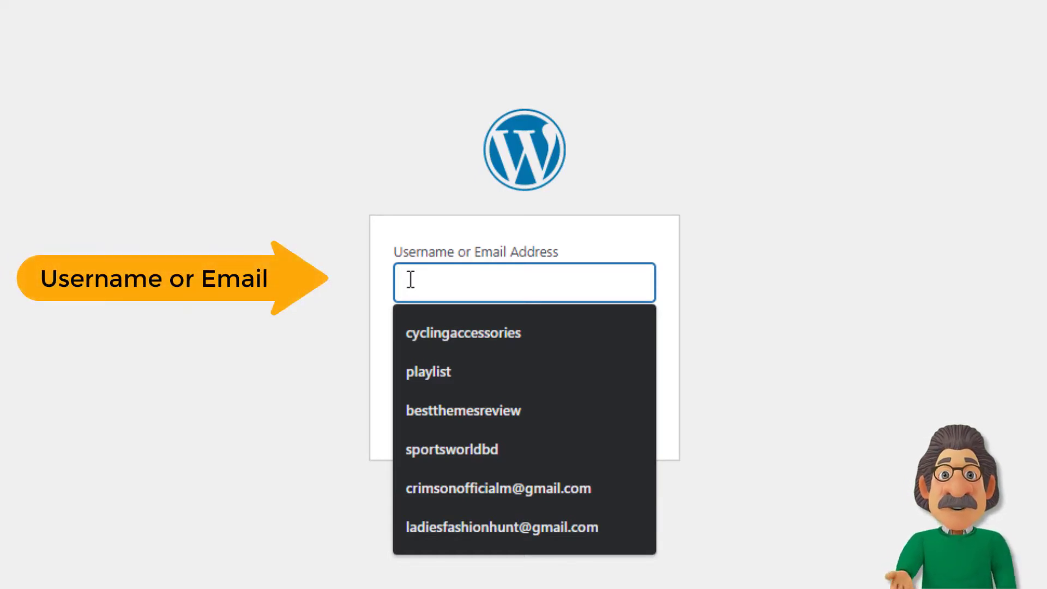
pyautogui.write('ta')
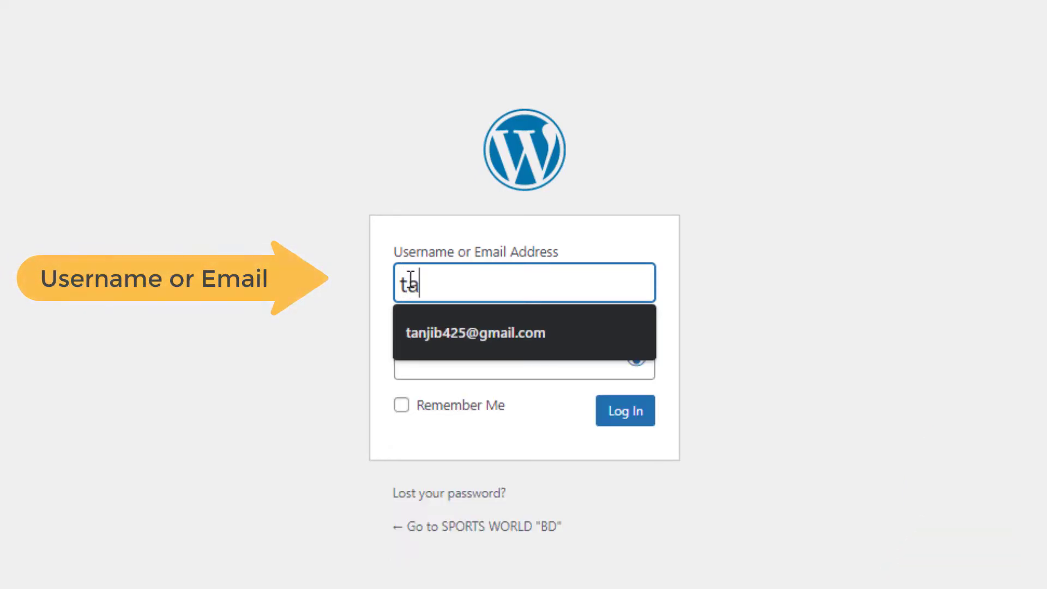
pyautogui.write('njib')
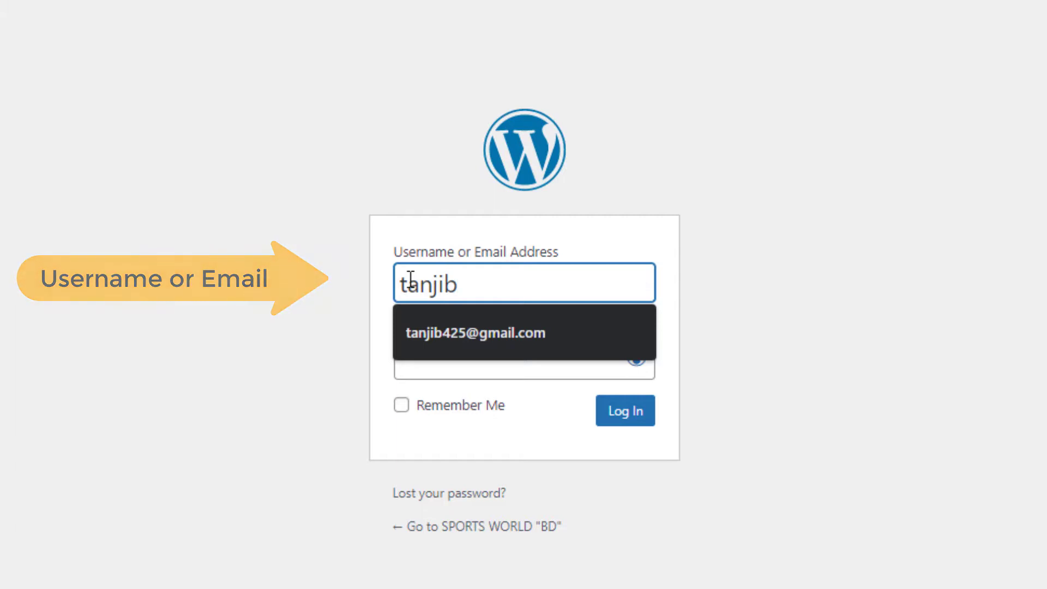
pyautogui.write('425')
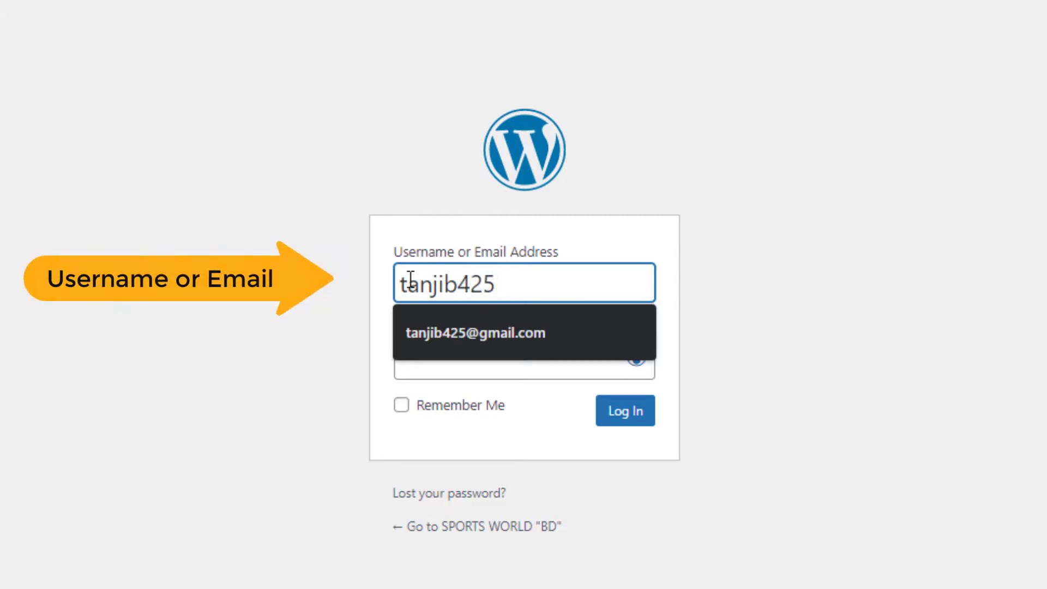
pyautogui.press('Down')
# Step: Enter the admin password and log in to the WordPress dashboard
pyautogui.click(433, 375)
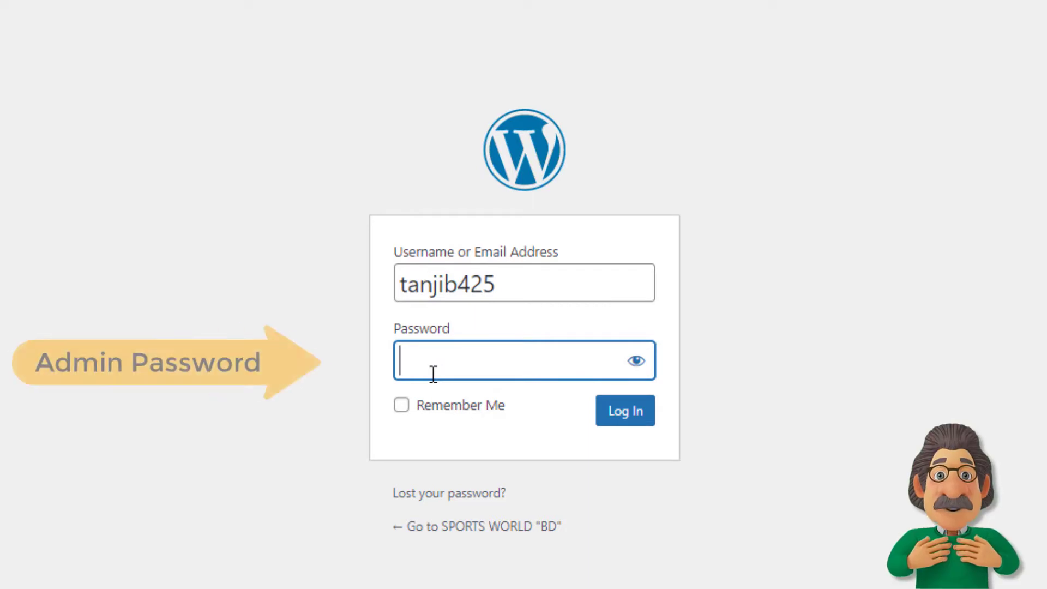
pyautogui.write('a•••••')
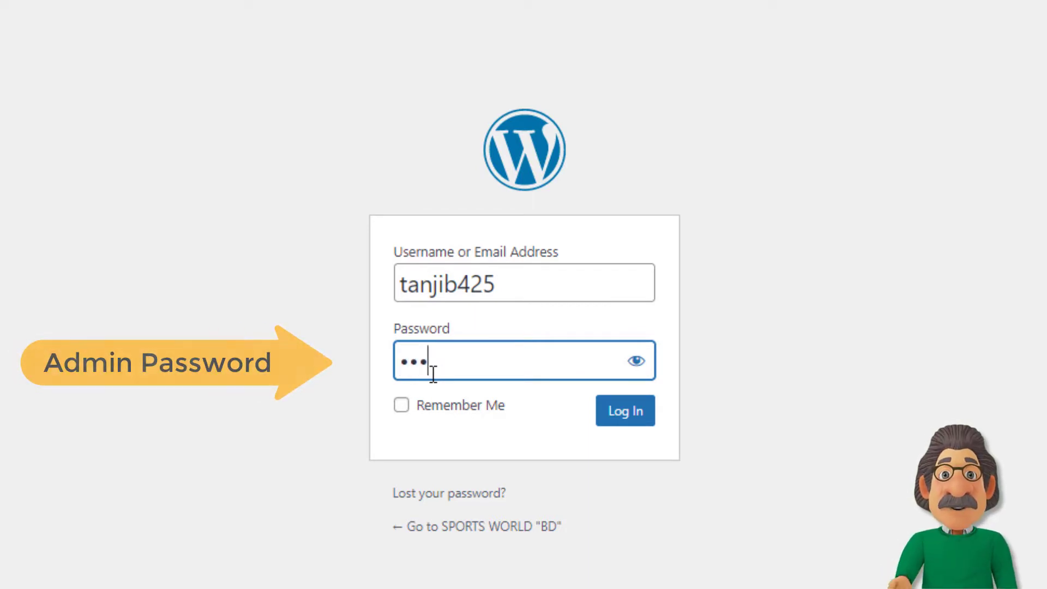
pyautogui.write('••••')
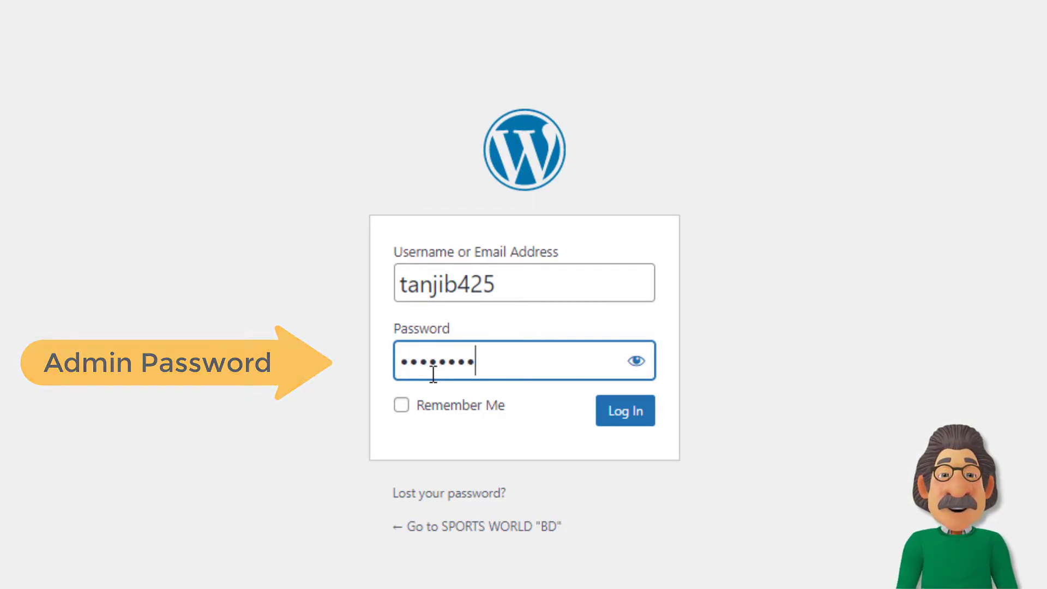
pyautogui.write('••')
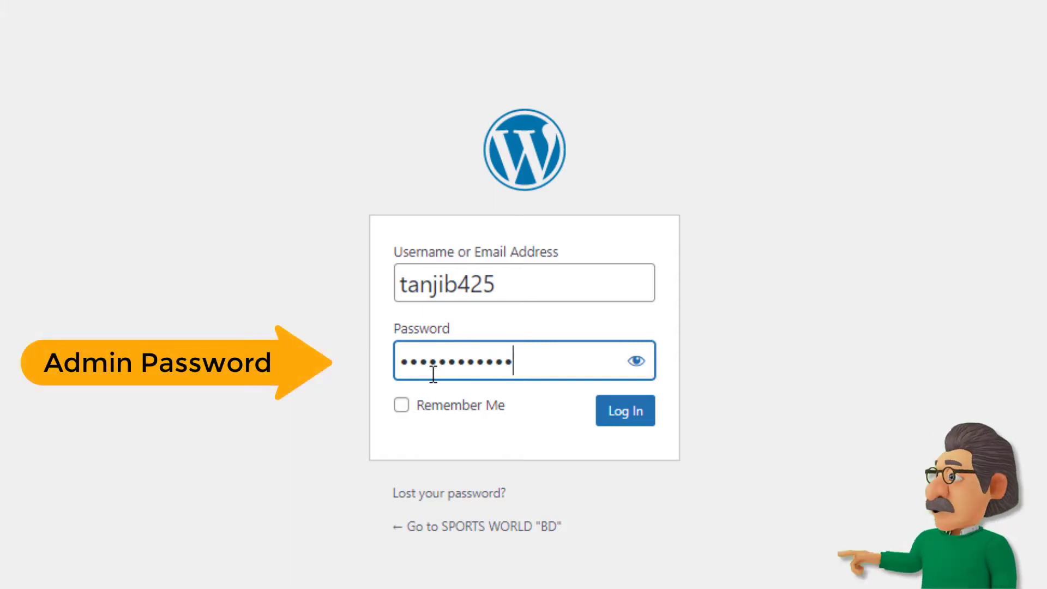
pyautogui.click(625, 415)
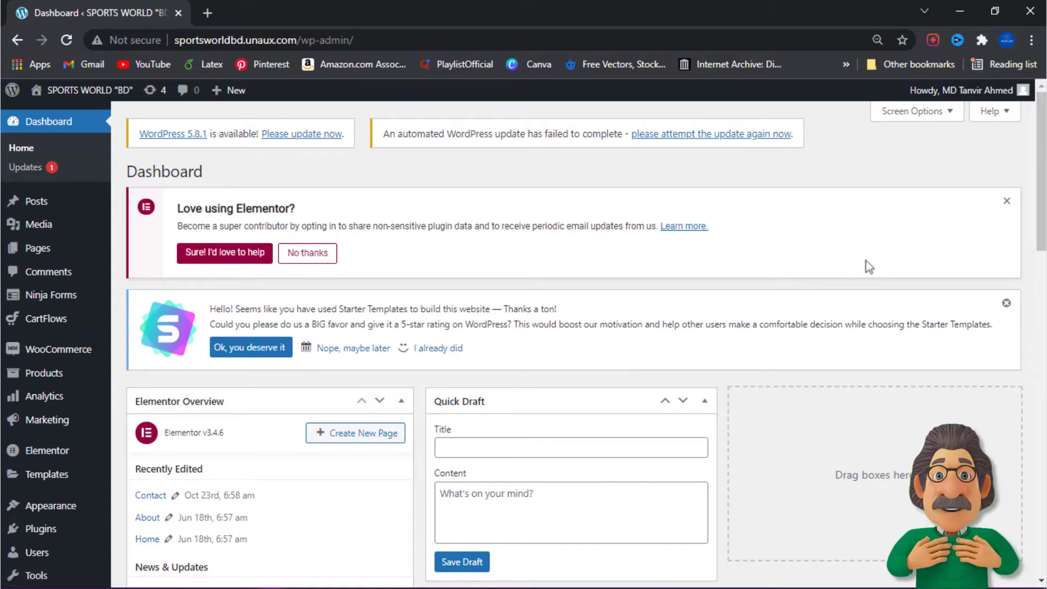
# Step: Dismiss the Elementor contribution notice and the Starter Templates rating notice on the dashboard
pyautogui.click(1007, 202)
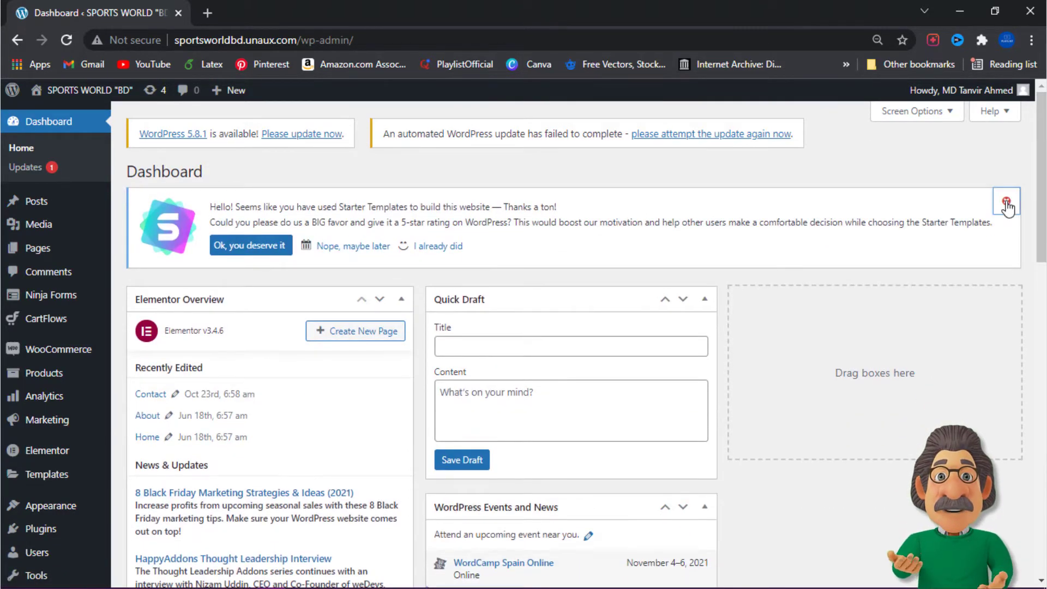
pyautogui.click(1006, 202)
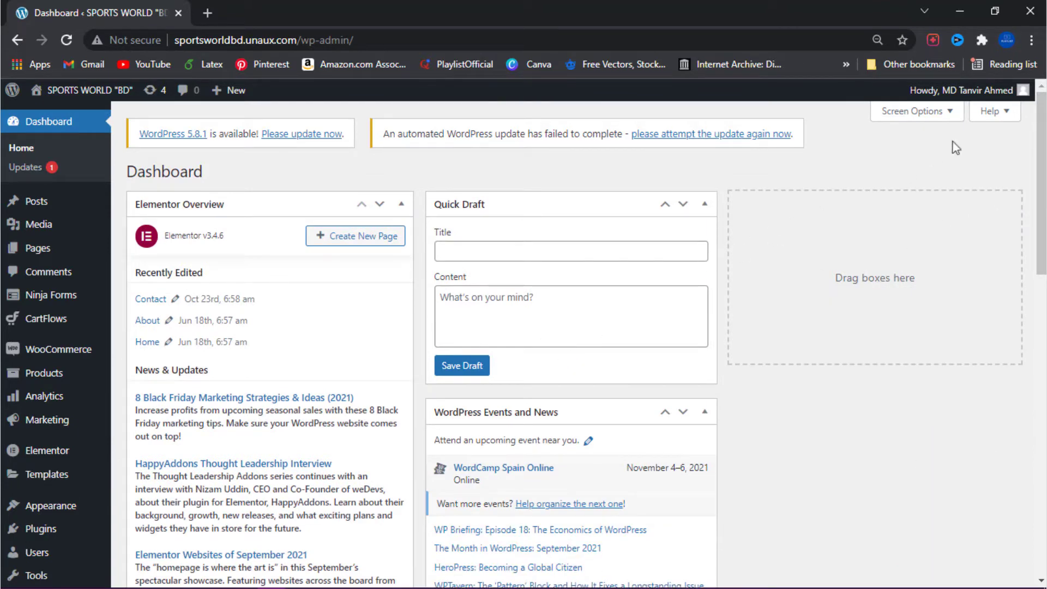
# Step: Log out of WordPress and load the site's home page at sportsworldbd.unaux.com
pyautogui.moveTo(1015, 90)
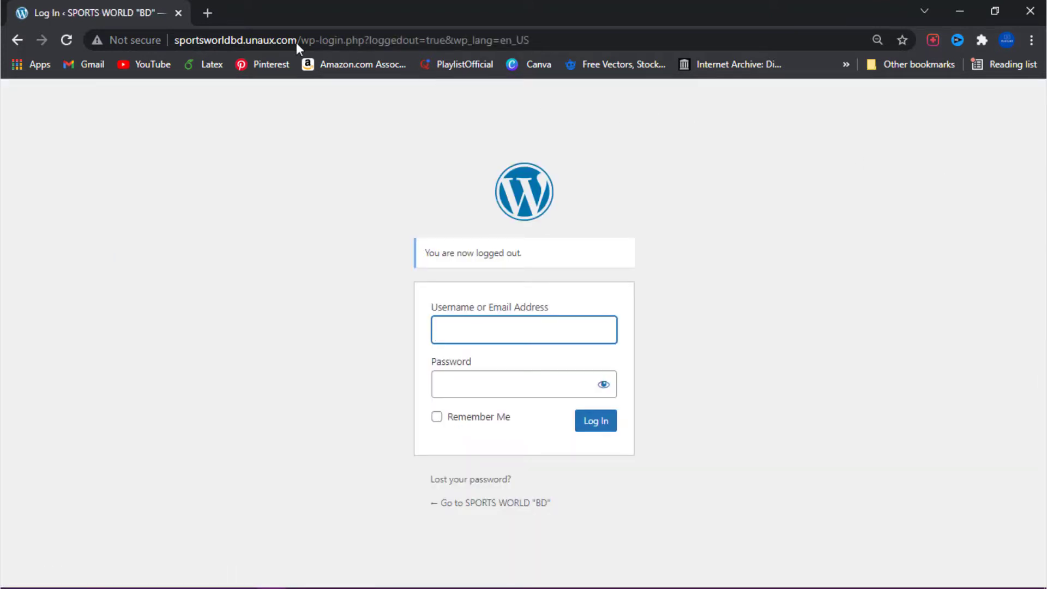
pyautogui.moveTo(298, 40); pyautogui.dragTo(315, 40)
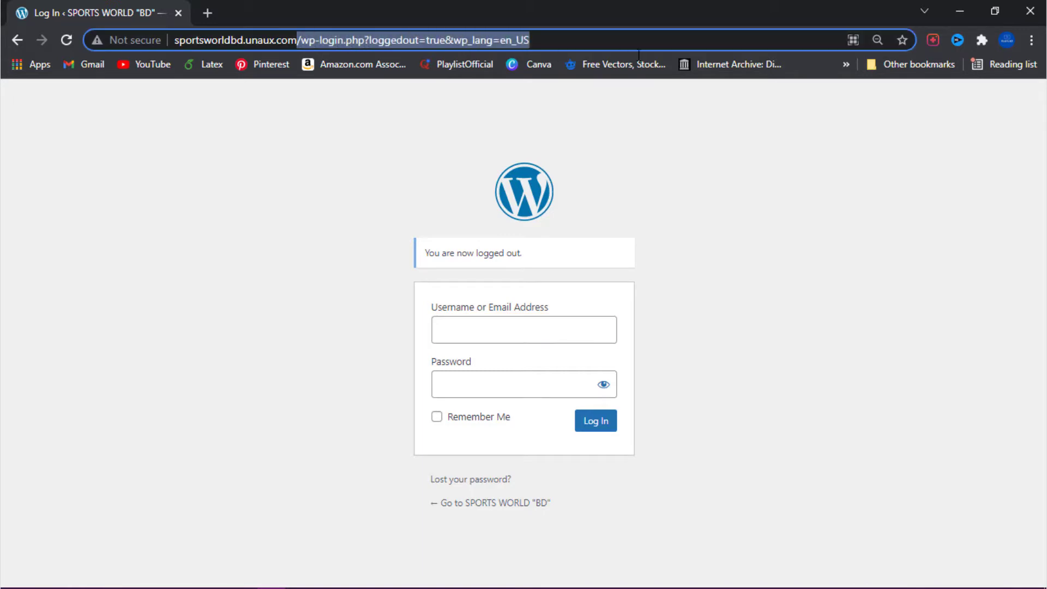
pyautogui.press('BackSpace')
pyautogui.press('Return')
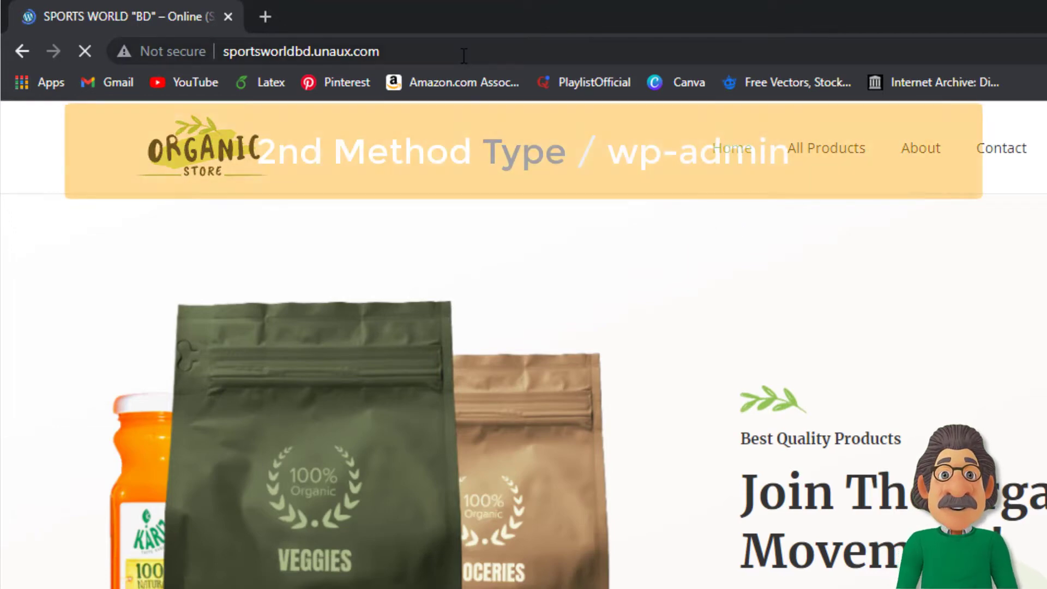
# Step: Open the site's admin login page through the address sportsworldbd.unaux.com/wp-admin
pyautogui.click(464, 55)
pyautogui.click(464, 55)
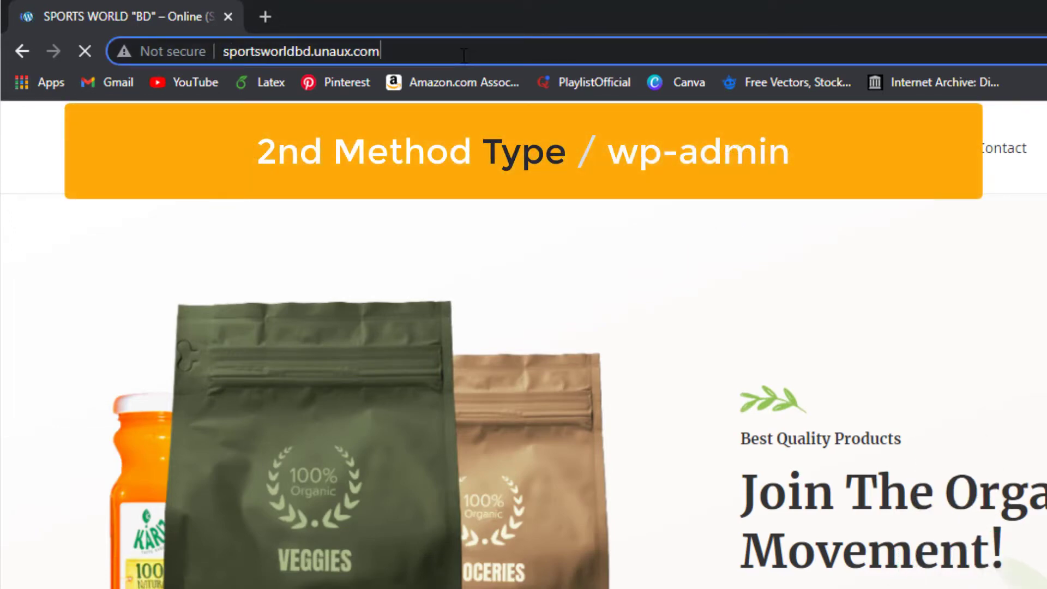
pyautogui.write('/w')
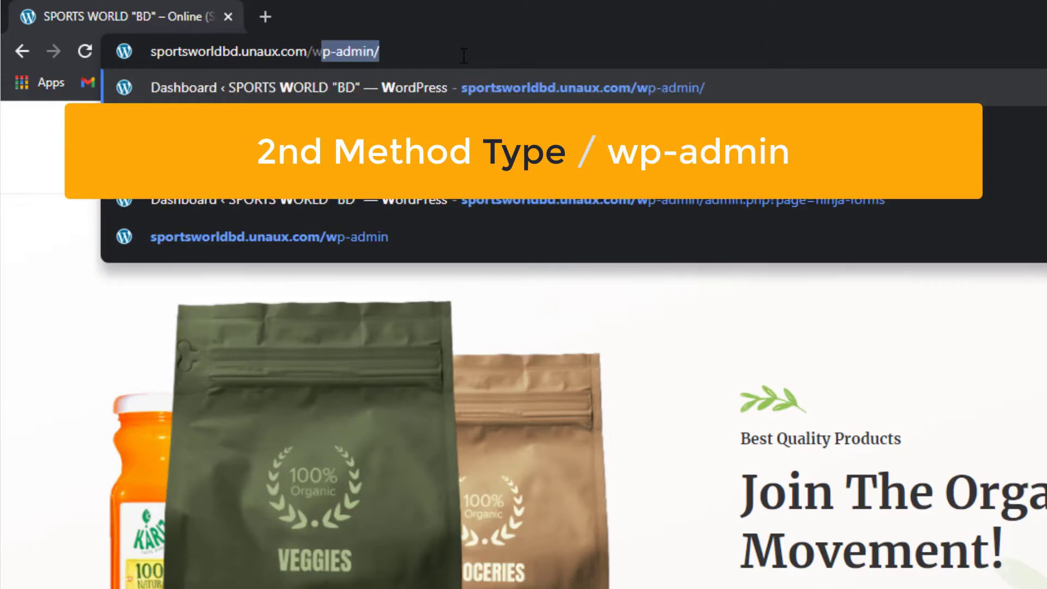
pyautogui.write('p-a')
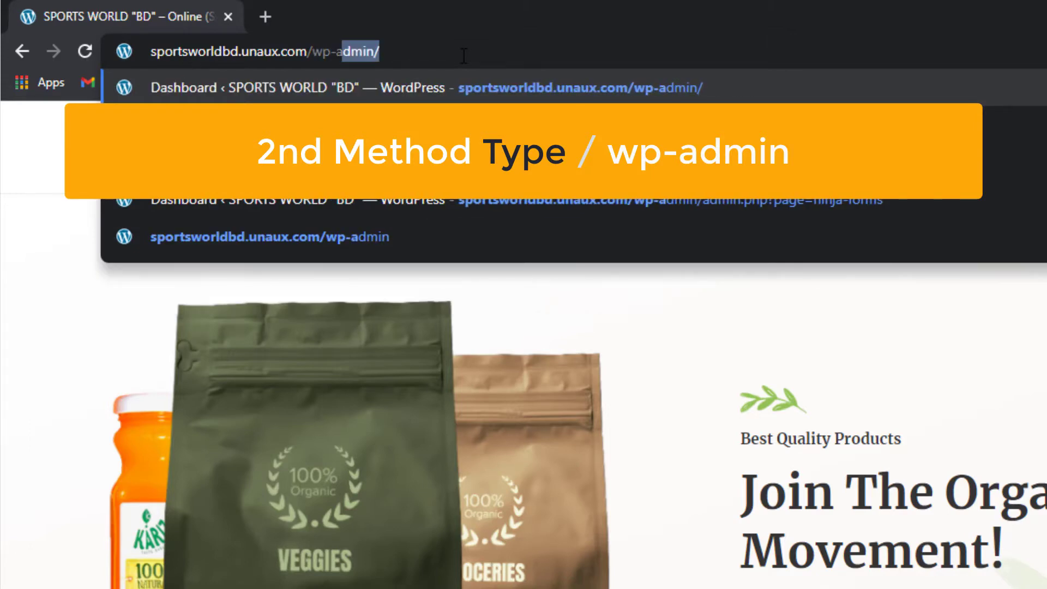
pyautogui.write('dmin')
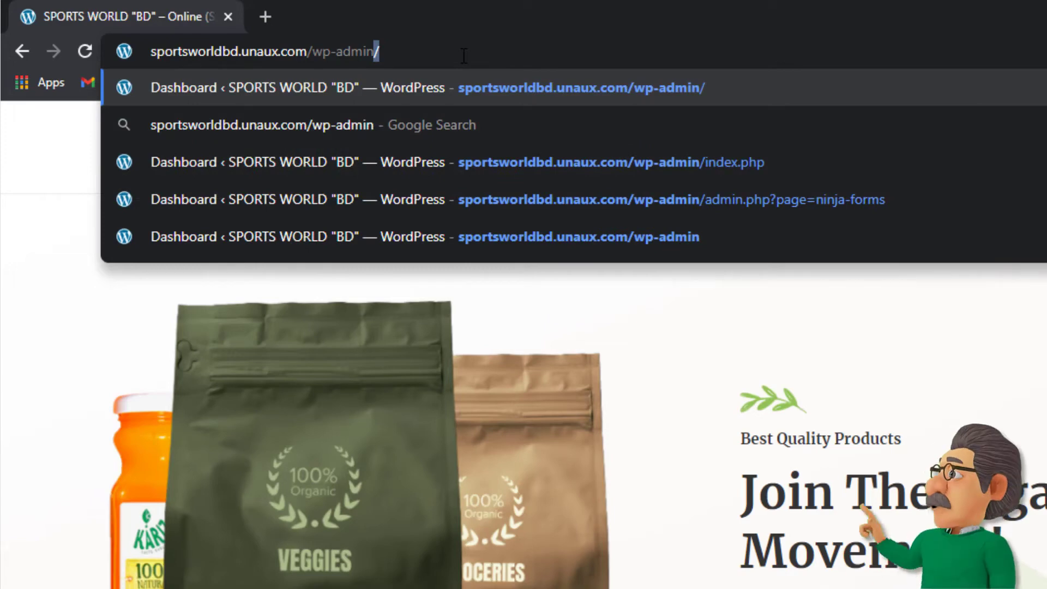
pyautogui.press('Return')
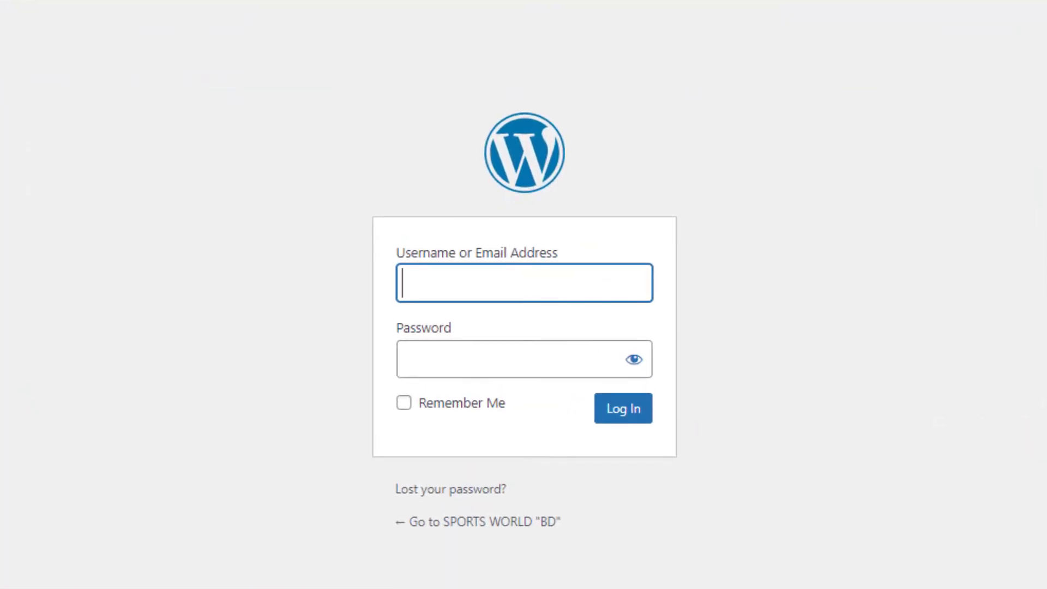
# Step: Fill in the admin username on the login page reached through wp-admin
pyautogui.click(437, 284)
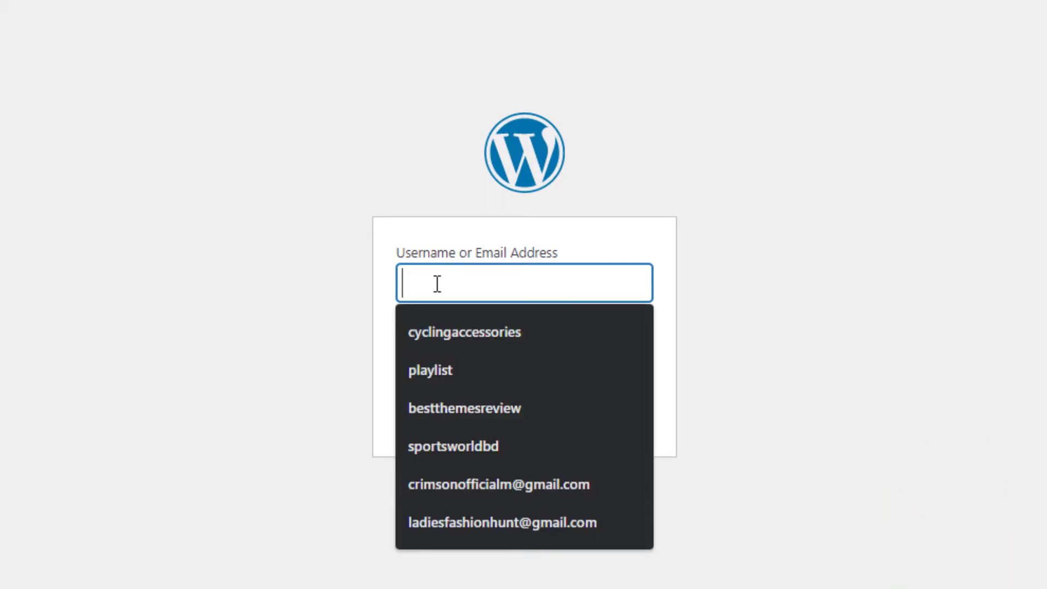
pyautogui.write('ta')
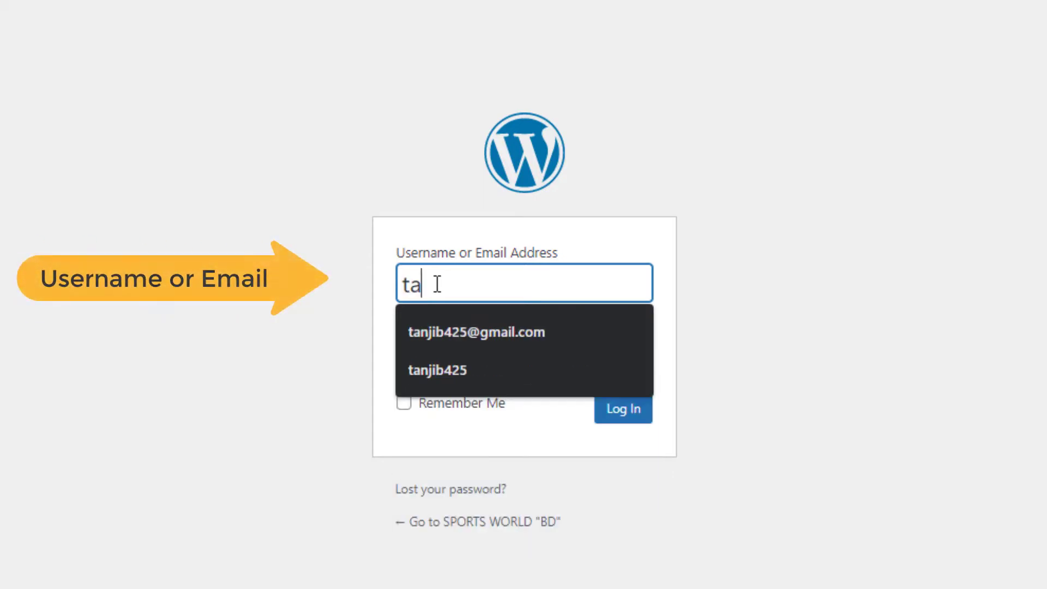
pyautogui.write('njib425')
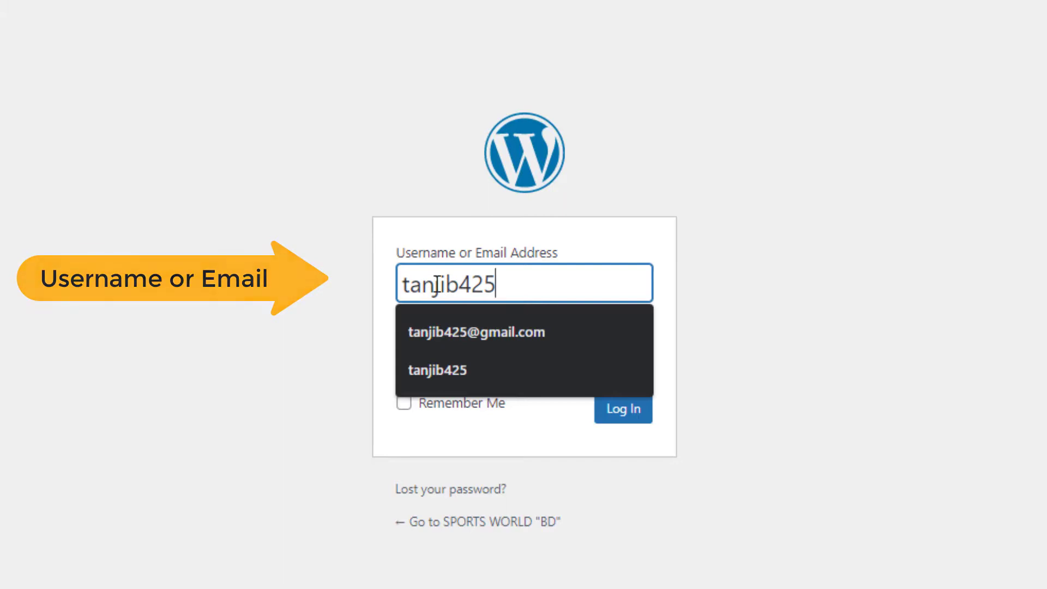
pyautogui.click(264, 357)
# Step: Fill in the admin password and sign in to the site's dashboard again
pyautogui.click(418, 349)
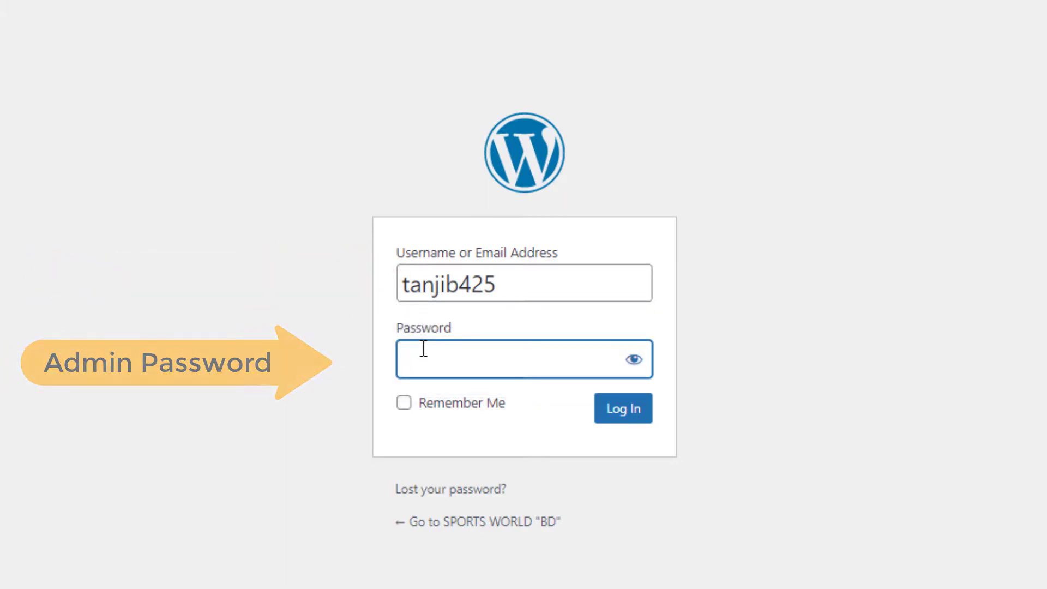
pyautogui.write('*********')
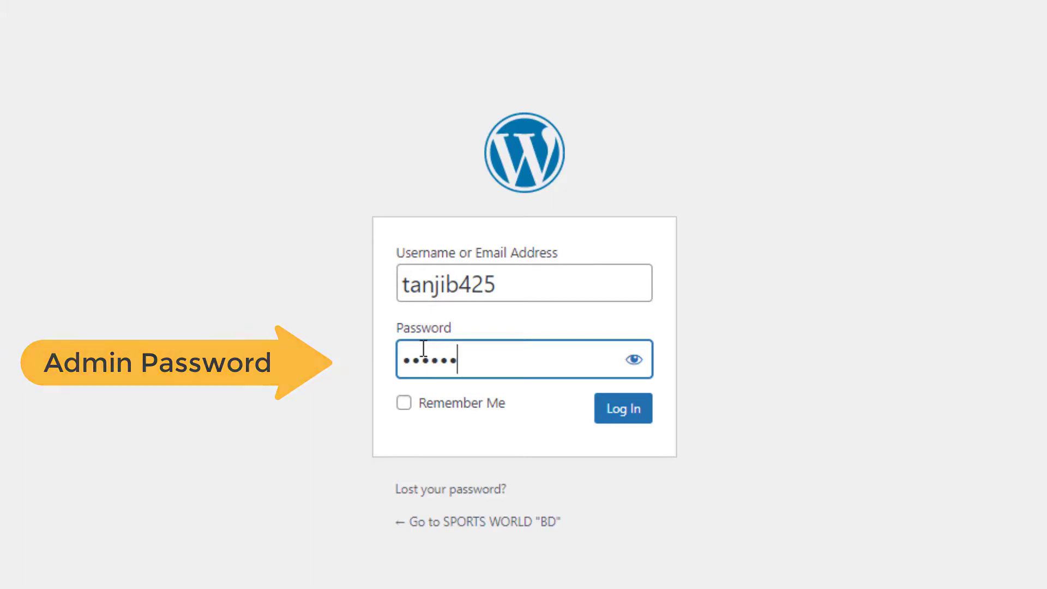
pyautogui.write('*')
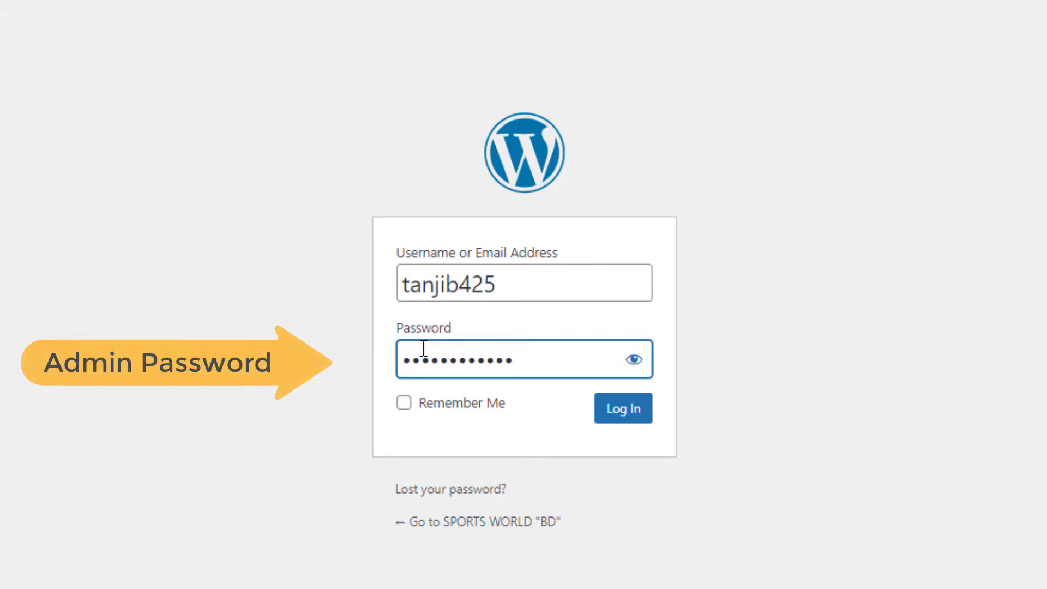
pyautogui.click(625, 413)
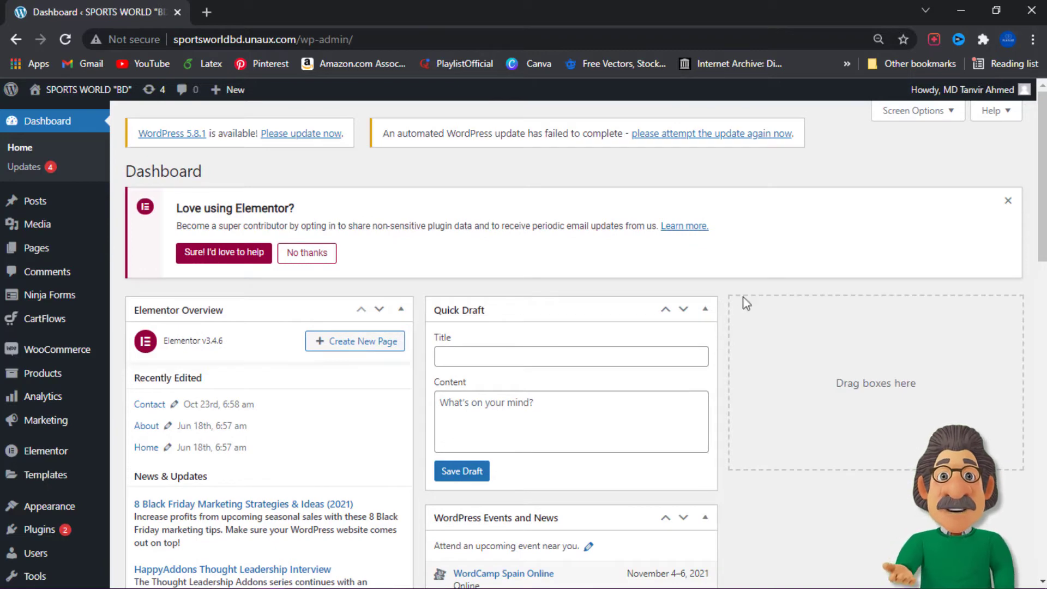
pyautogui.scroll(-2, 743, 300)
pyautogui.scroll(-1, 760, 285)
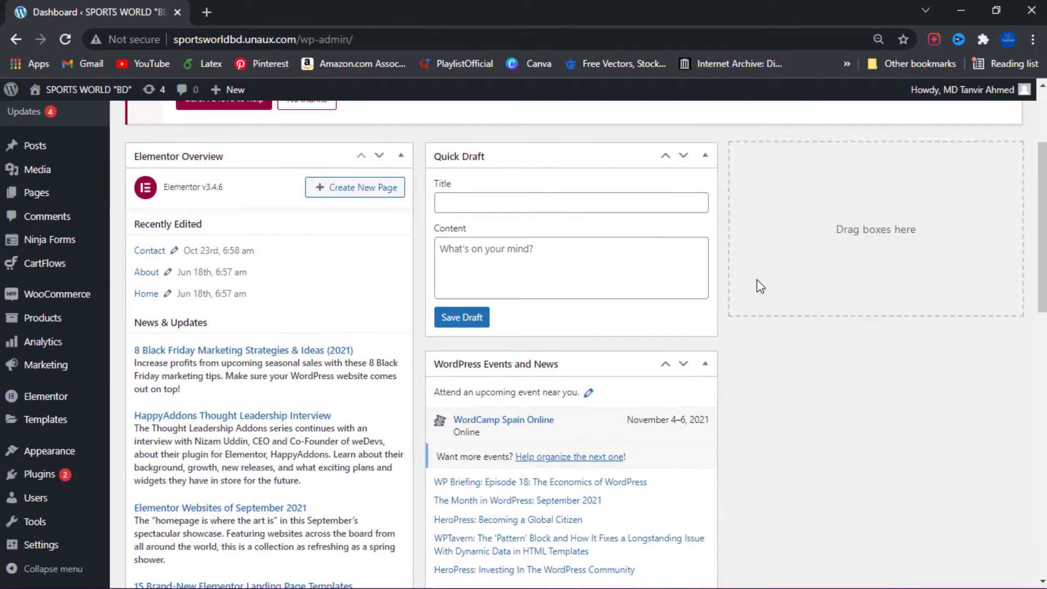
pyautogui.scroll(3, 617, 319)
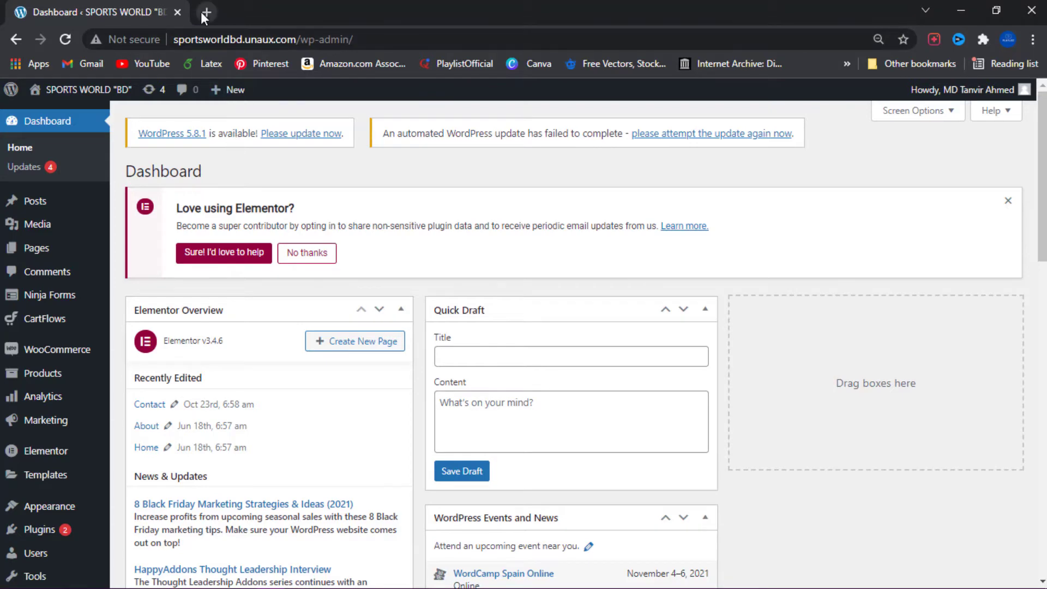
# Step: Open profreehost.com in a new browser tab and go to its client login page
pyautogui.click(202, 12)
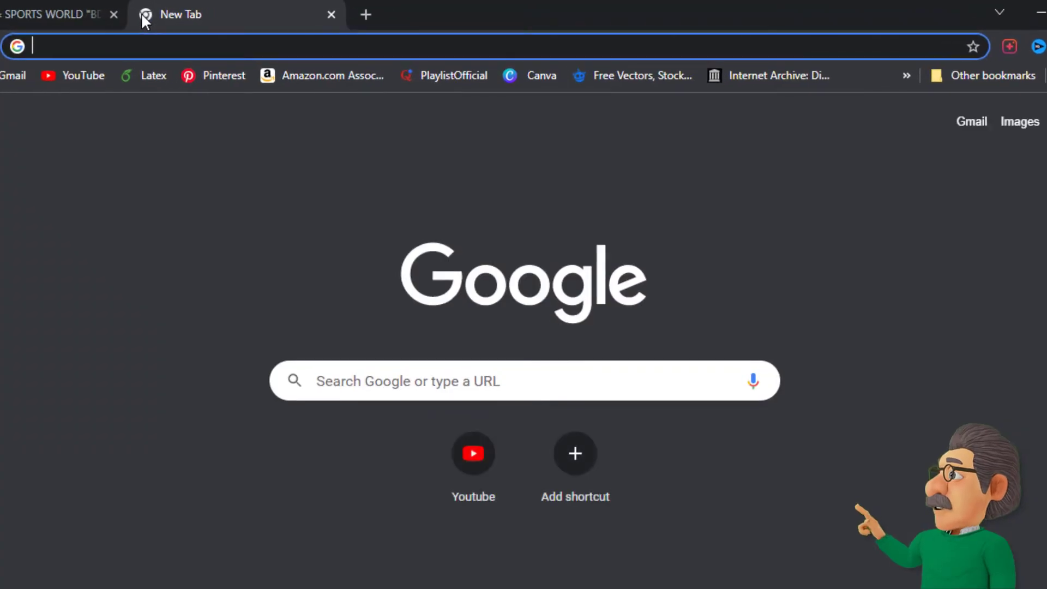
pyautogui.write('pro')
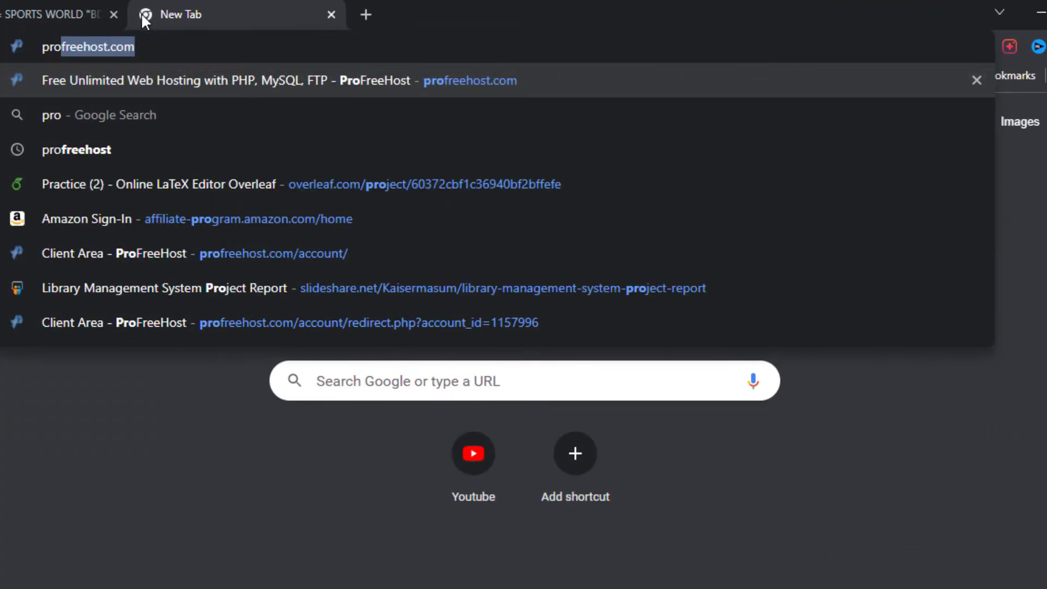
pyautogui.write('free')
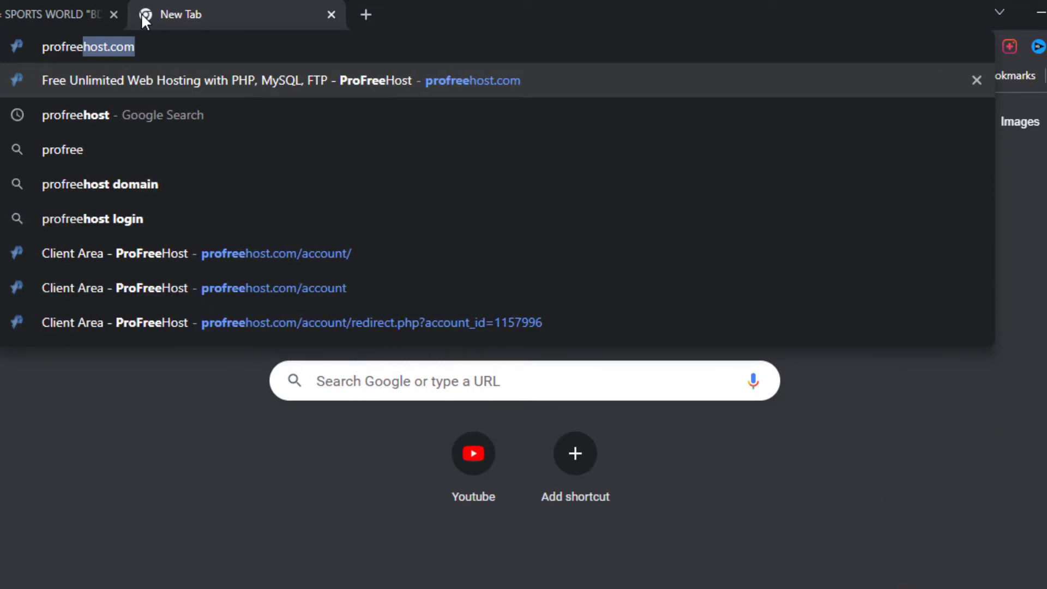
pyautogui.press('Right')
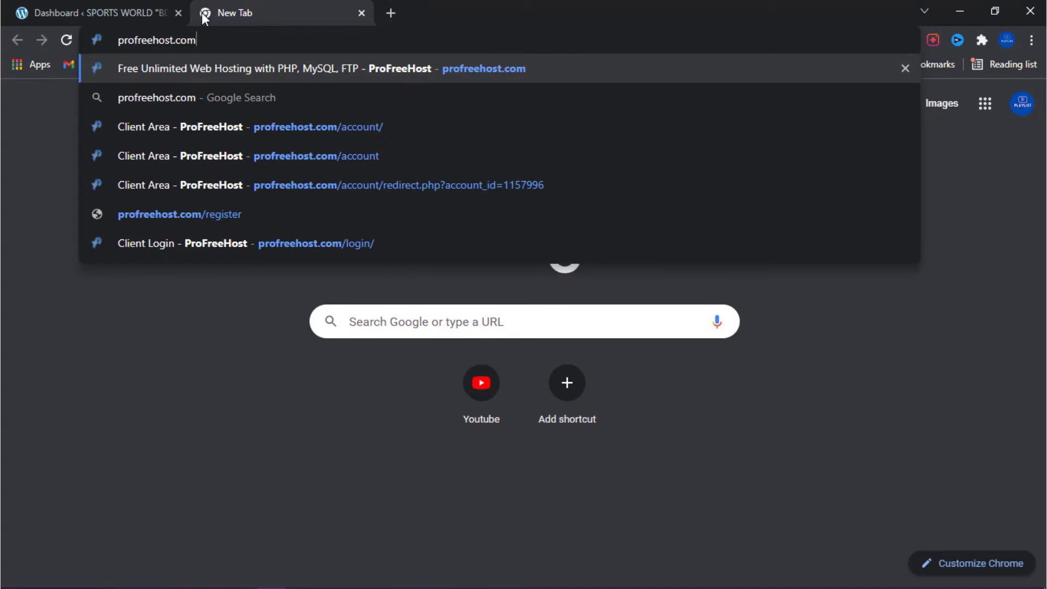
pyautogui.press('Return')
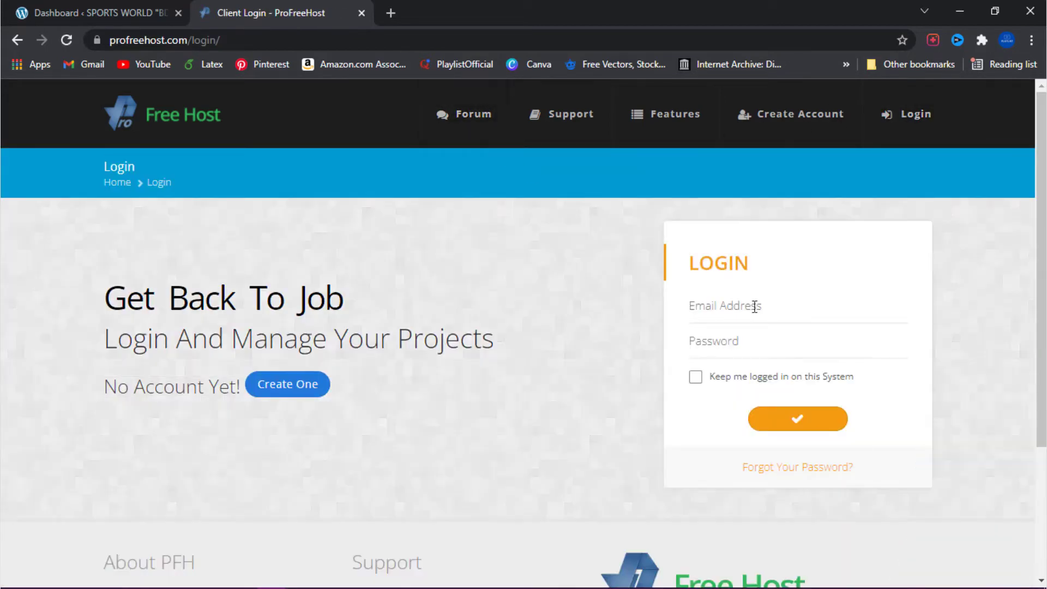
# Step: Sign in to the ProFreeHost client area with the account's e-mail address and password
pyautogui.click(755, 307)
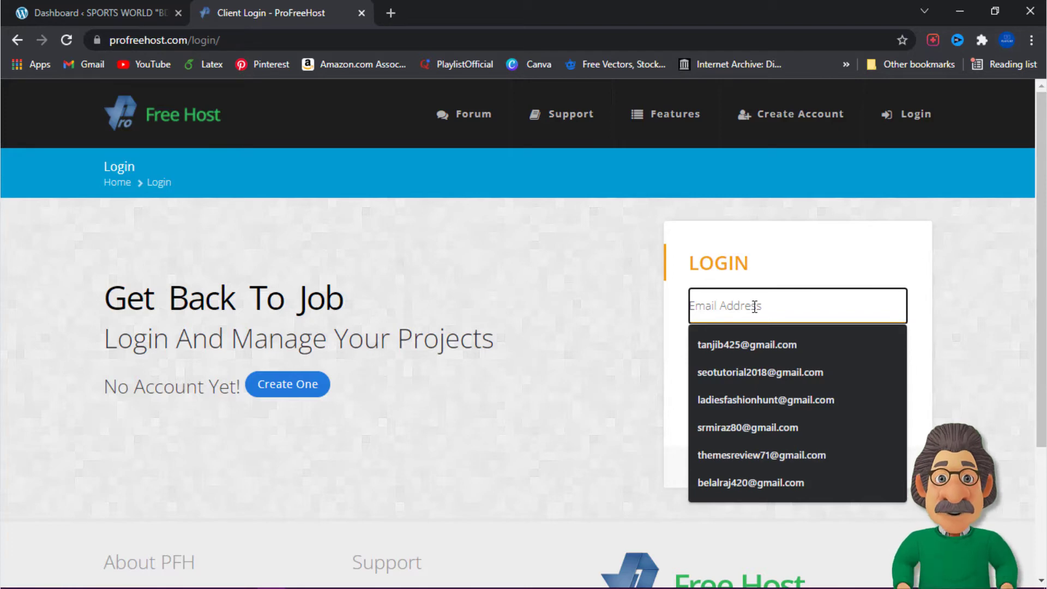
pyautogui.click(734, 401)
pyautogui.click(744, 344)
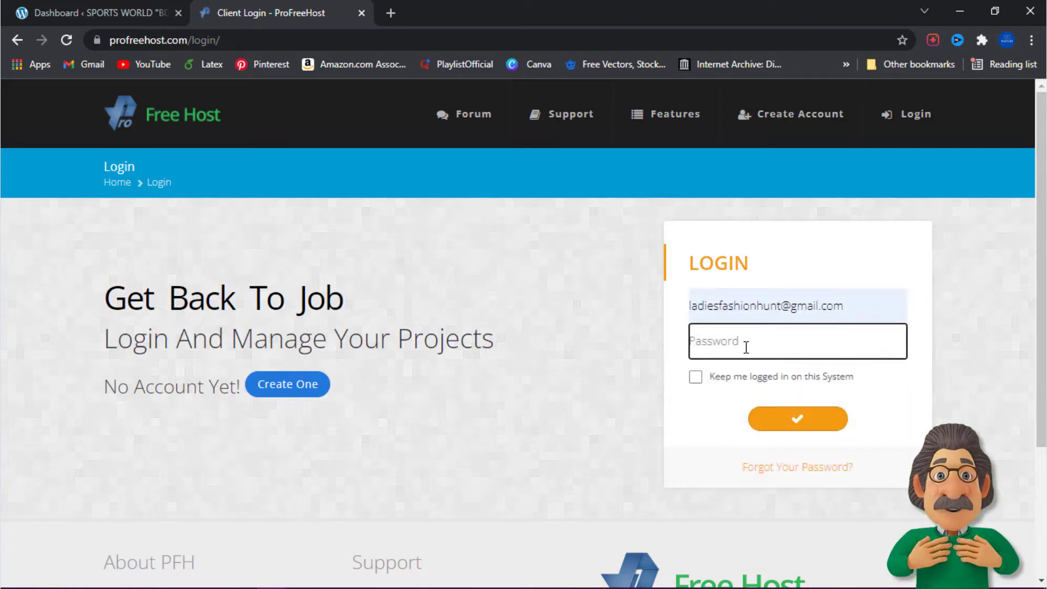
pyautogui.write('******')
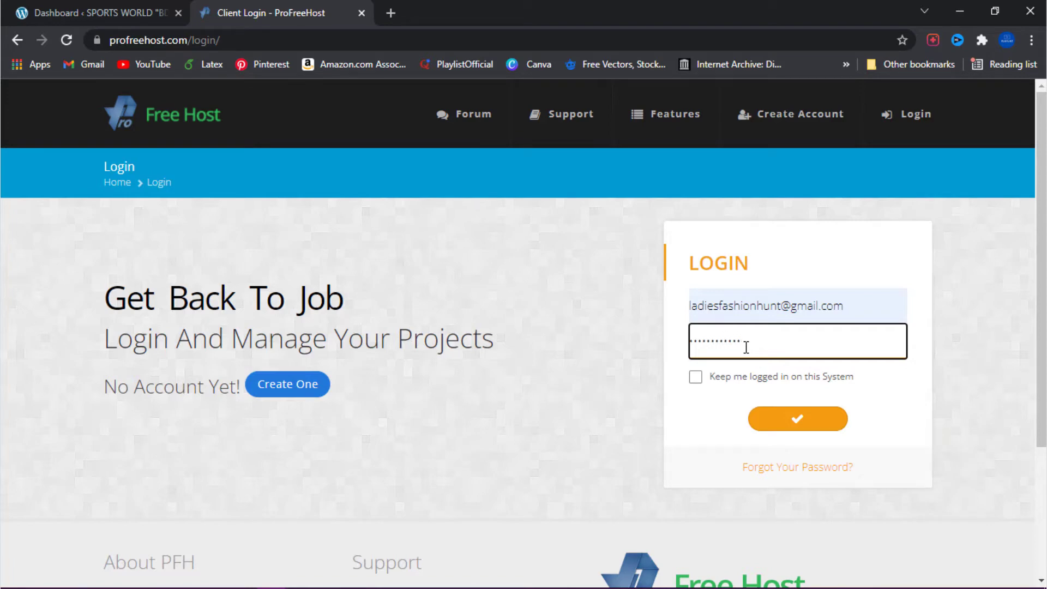
pyautogui.write('******')
pyautogui.click(781, 422)
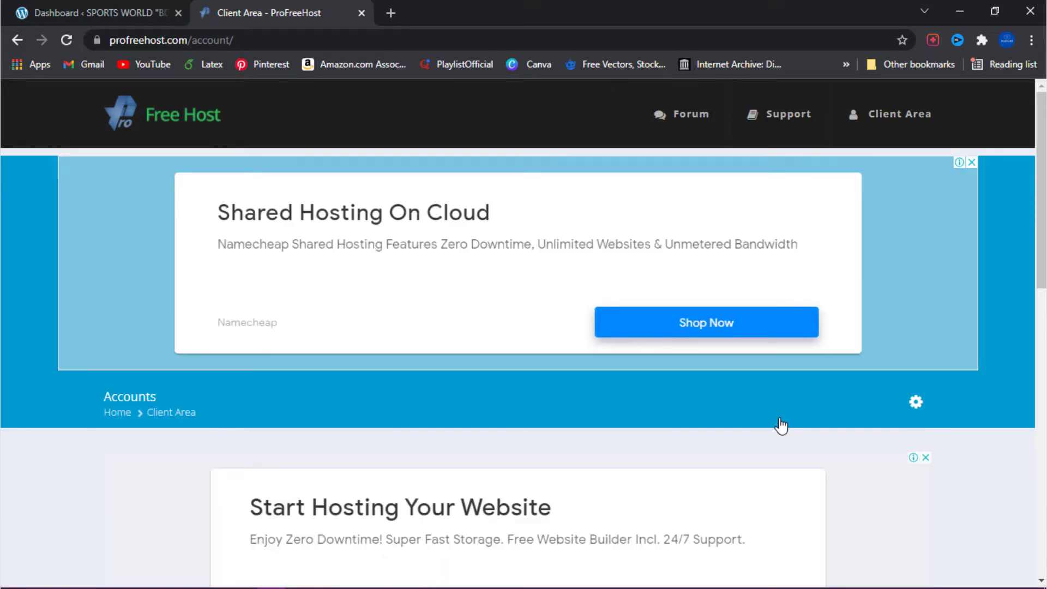
# Step: Open the management page of the sportsworldbd.unaux.com hosting account and close the advertisement that covers it
pyautogui.scroll(-6, 781, 425)
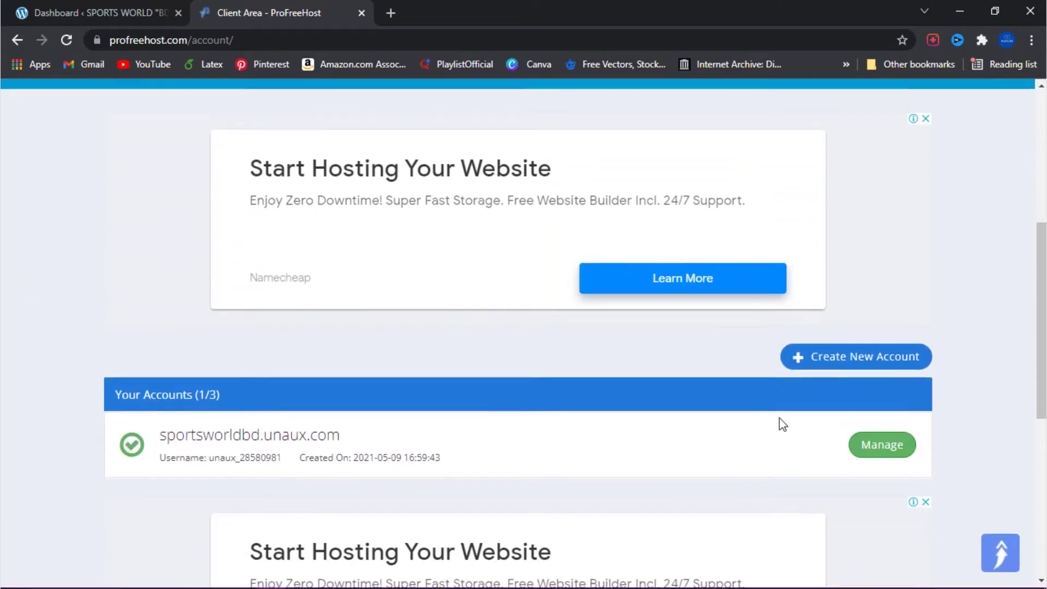
pyautogui.scroll(-1, 783, 424)
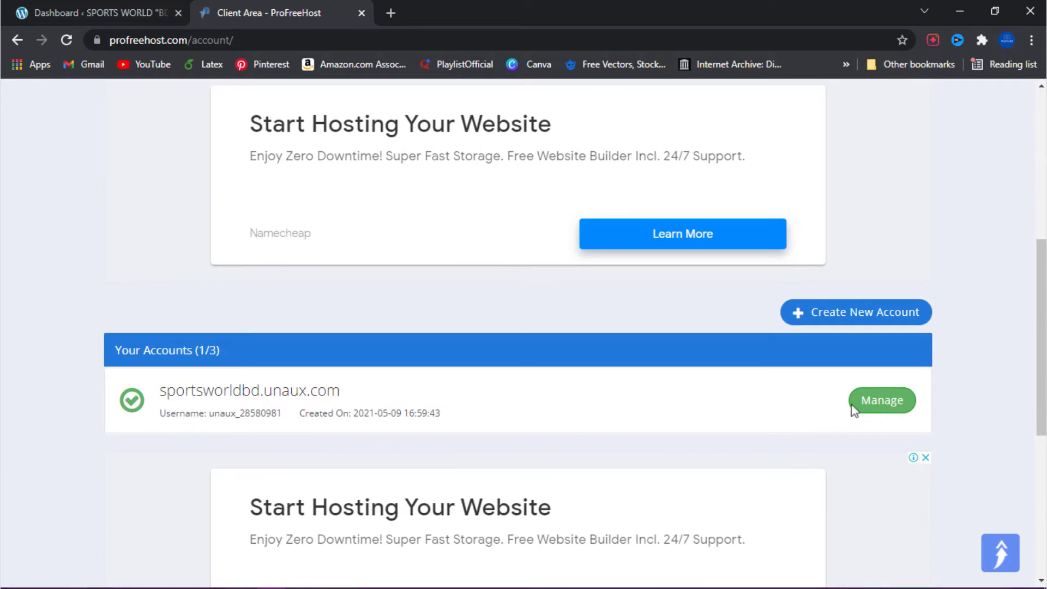
pyautogui.click(887, 403)
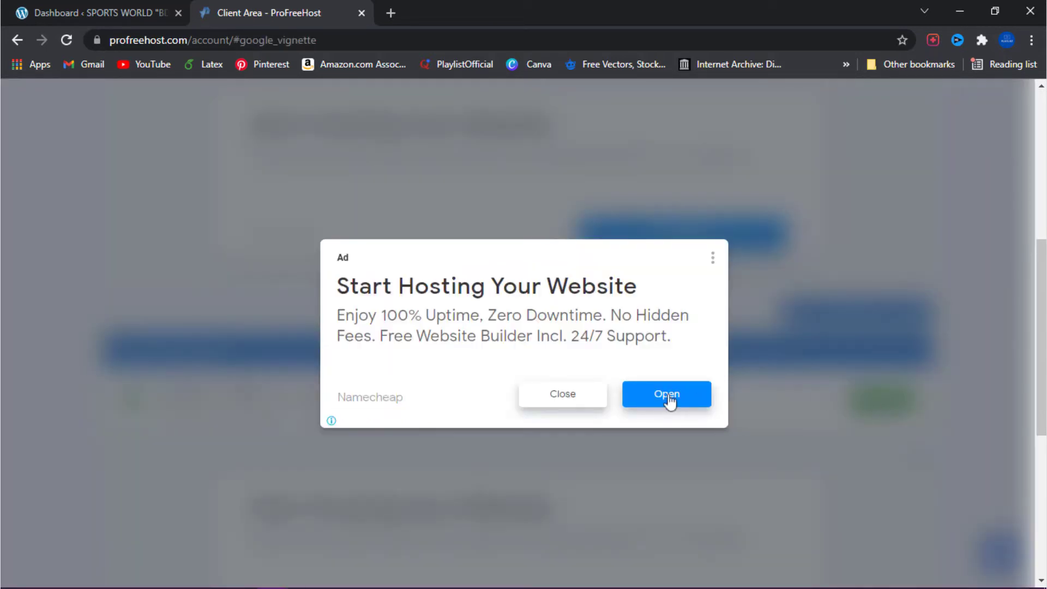
pyautogui.click(563, 395)
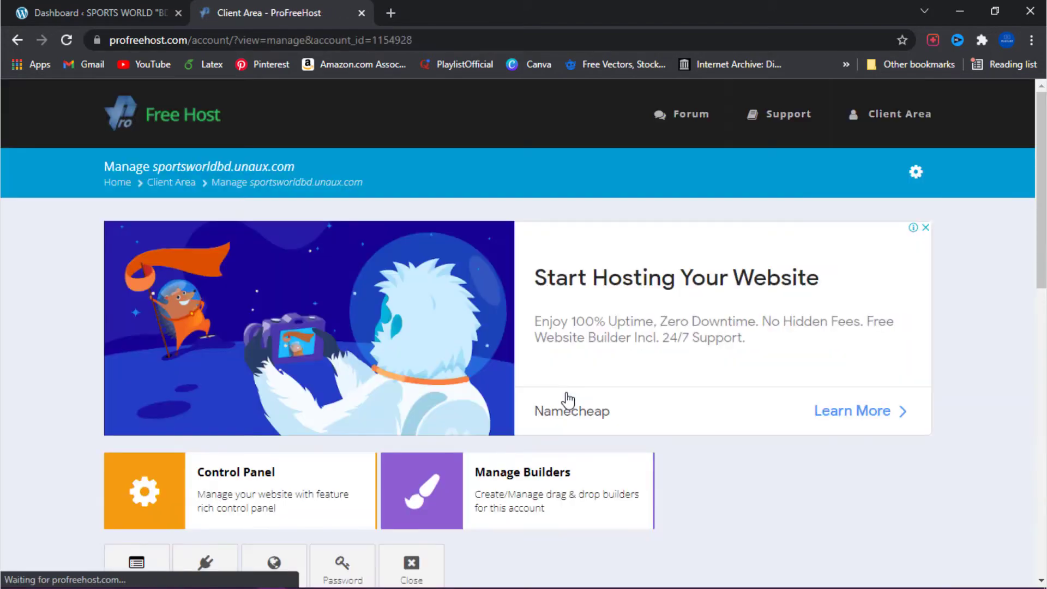
# Step: Open the Control Panel of the sportsworldbd.unaux.com hosting account
pyautogui.scroll(-3, 568, 400)
pyautogui.scroll(-2, 567, 401)
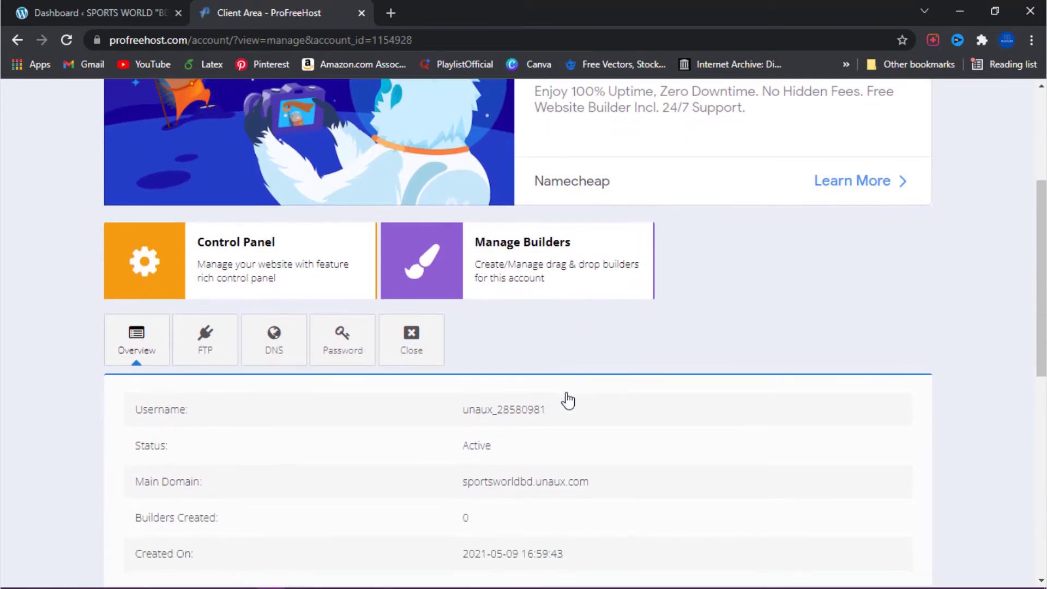
pyautogui.scroll(2, 567, 401)
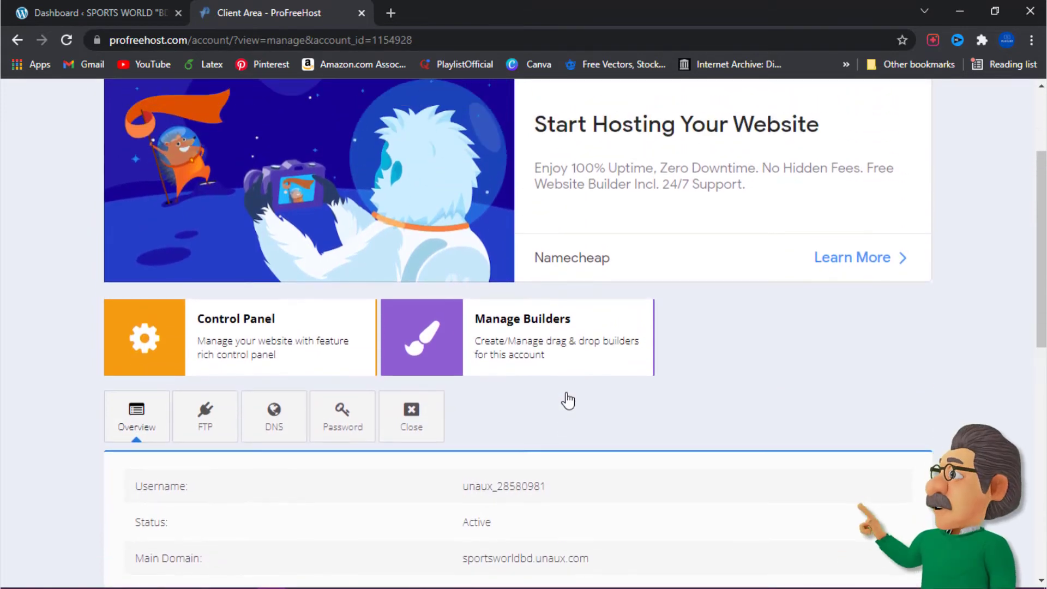
pyautogui.scroll(-3, 214, 353)
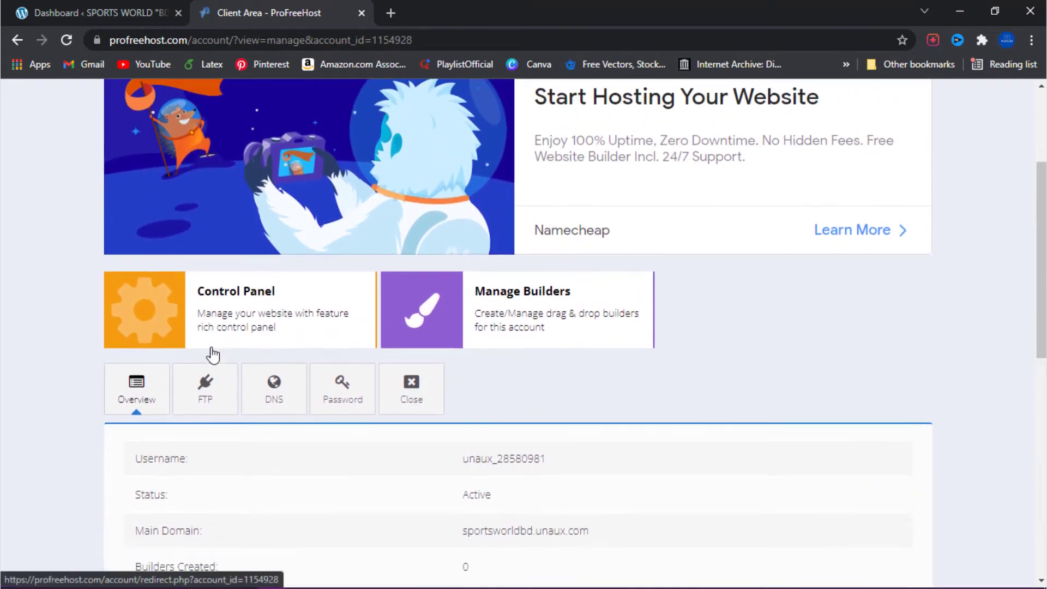
pyautogui.scroll(2, 214, 343)
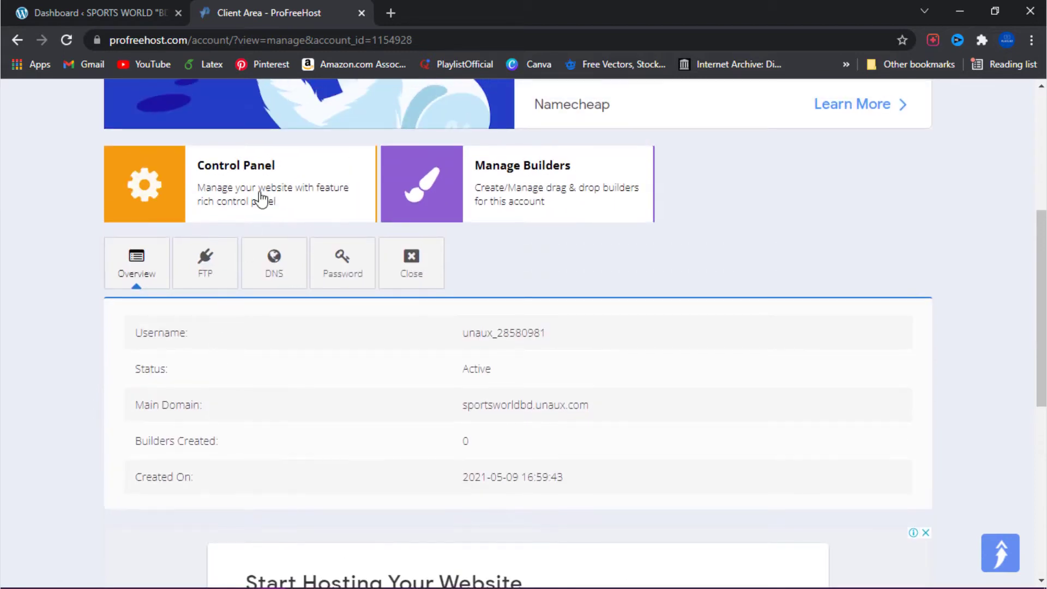
pyautogui.click(262, 199)
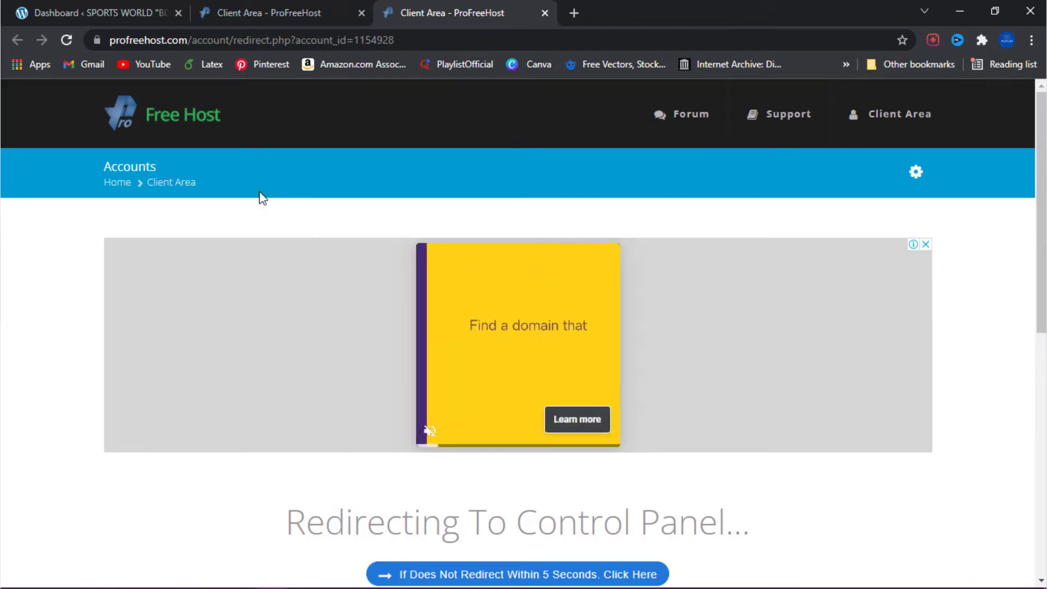
pyautogui.scroll(-1, 259, 197)
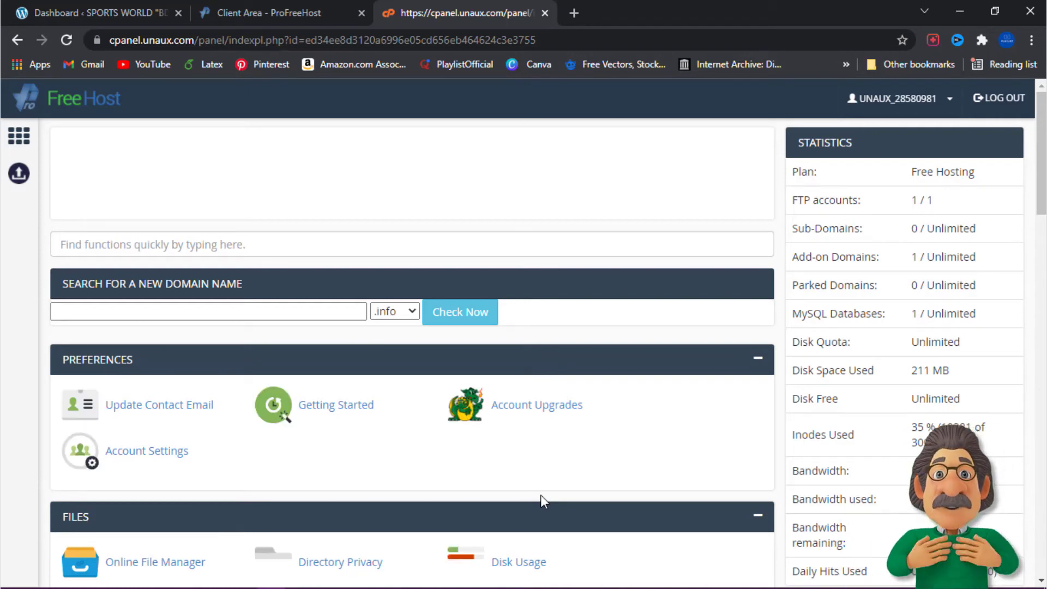
# Step: Search the control panel's functions for phpmyadmin and open the phpMyAdmin tool
pyautogui.click(199, 245)
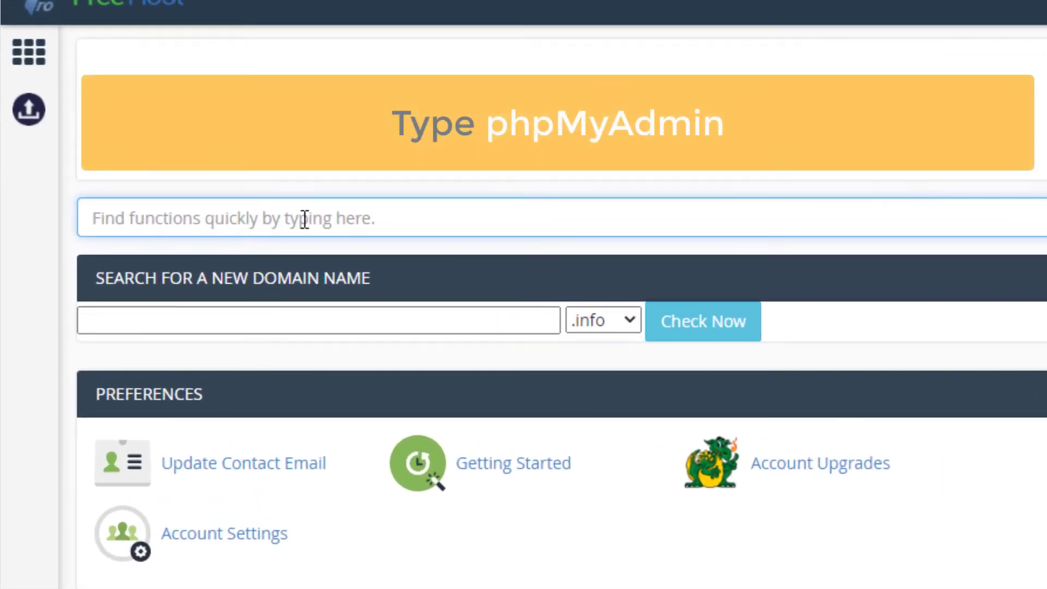
pyautogui.write('phpmya')
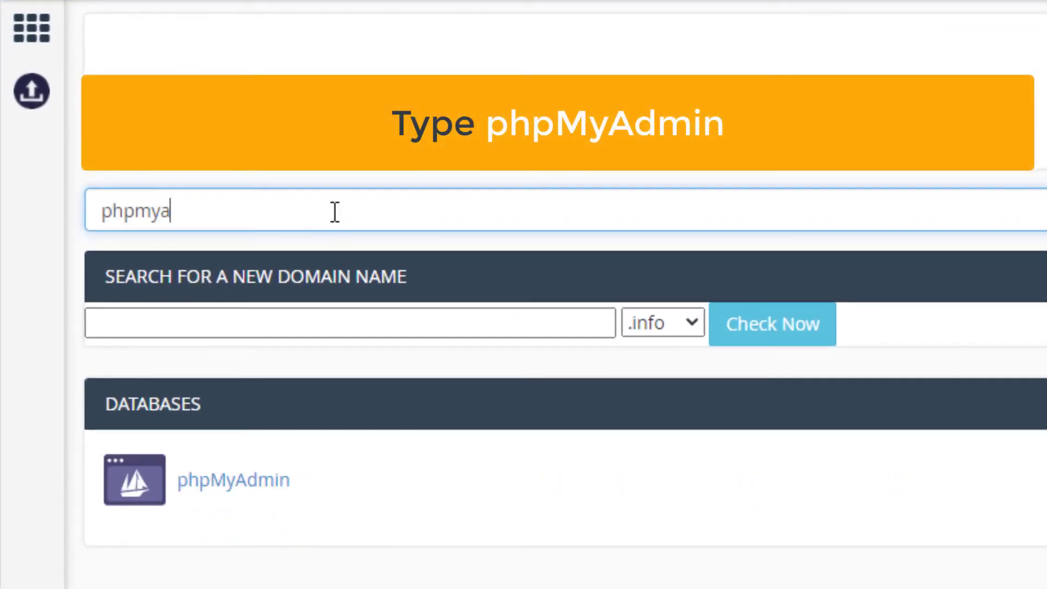
pyautogui.write('dmin')
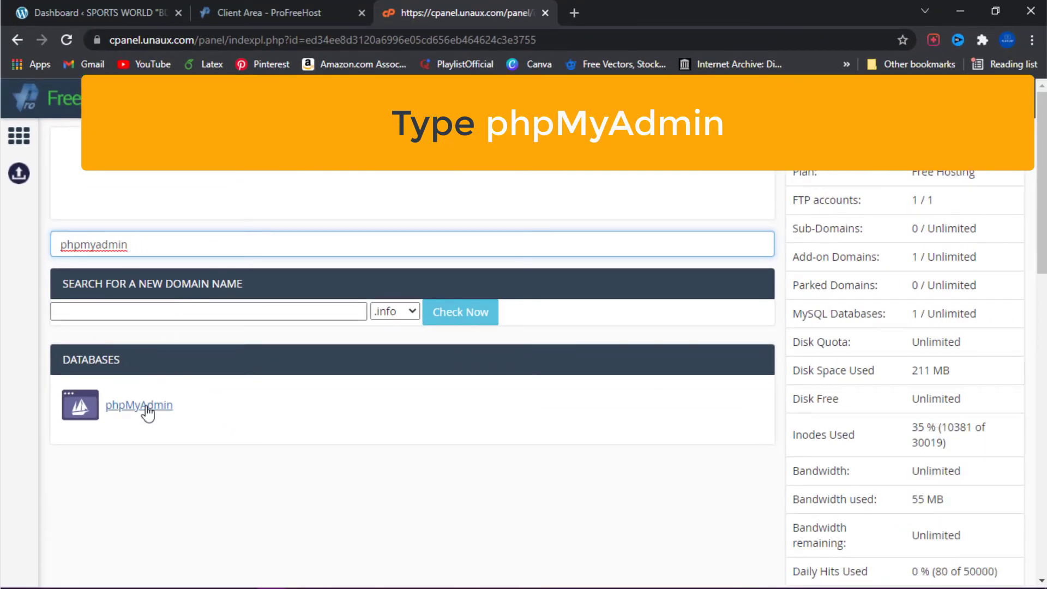
pyautogui.click(139, 405)
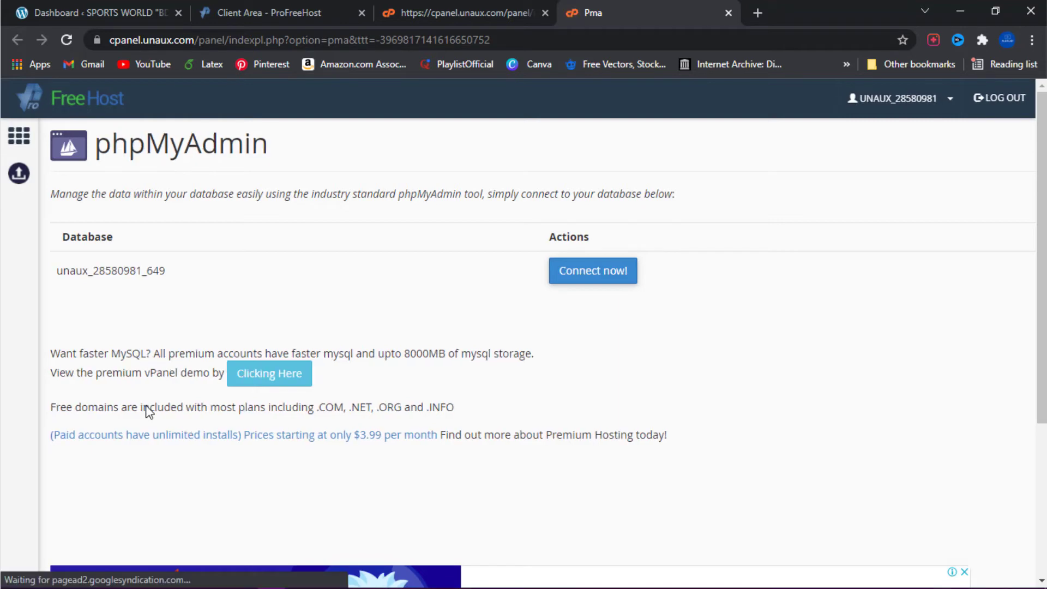
# Step: Connect to the site's database in phpMyAdmin and open its wp2w_users table
pyautogui.scroll(-1, 546, 272)
pyautogui.click(589, 193)
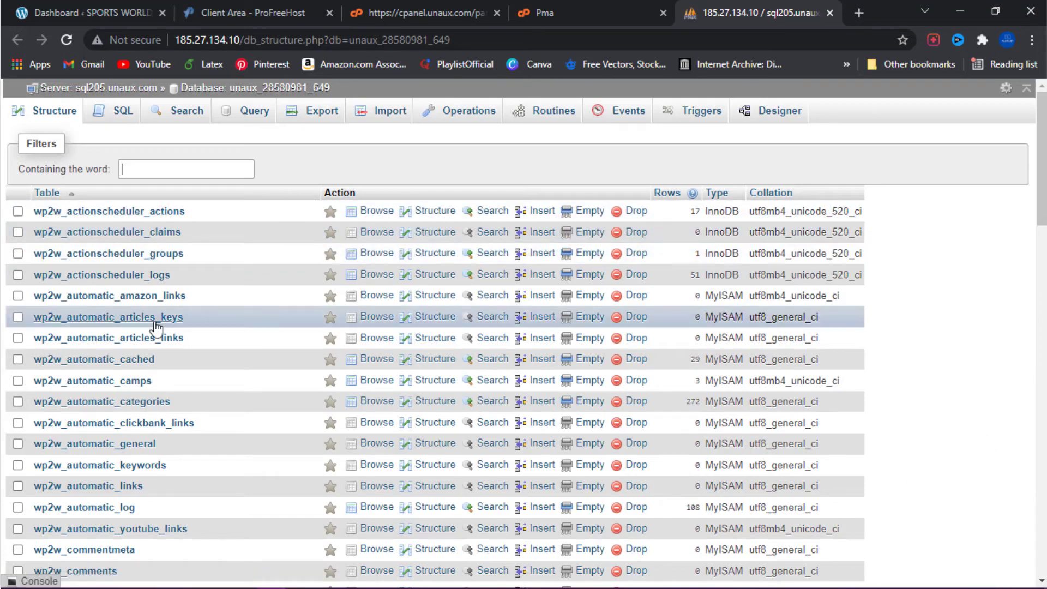
pyautogui.scroll(-1, 157, 330)
pyautogui.scroll(-5, 158, 327)
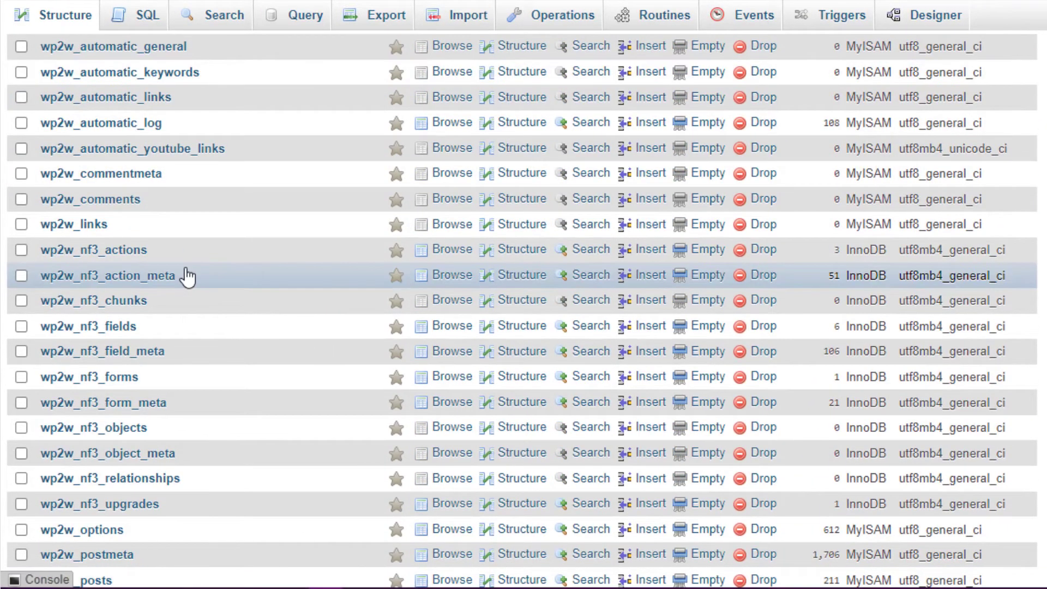
pyautogui.scroll(-2, 188, 275)
pyautogui.scroll(-2, 188, 275)
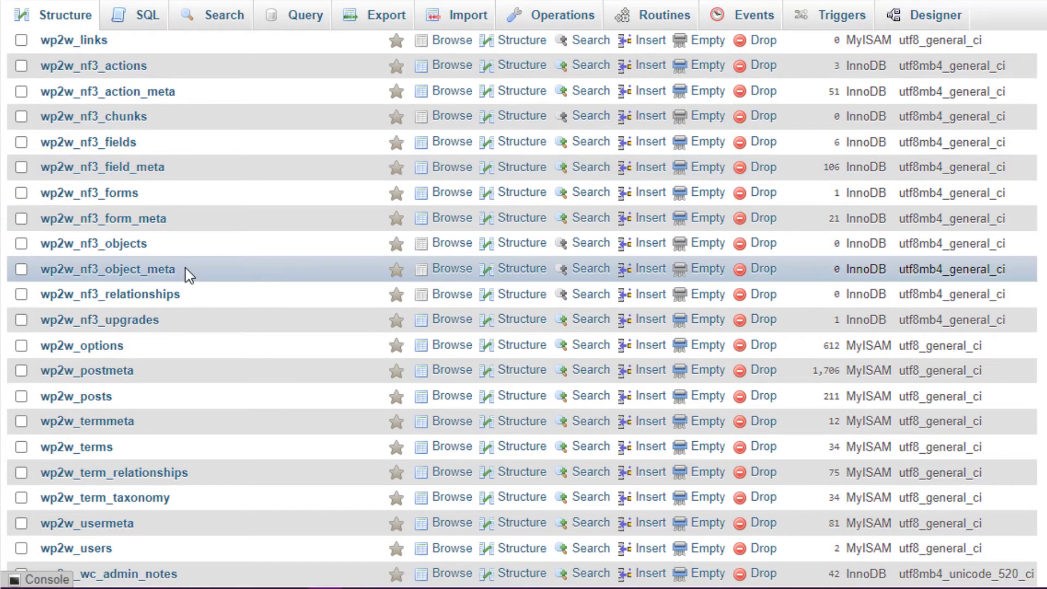
pyautogui.scroll(-2, 187, 275)
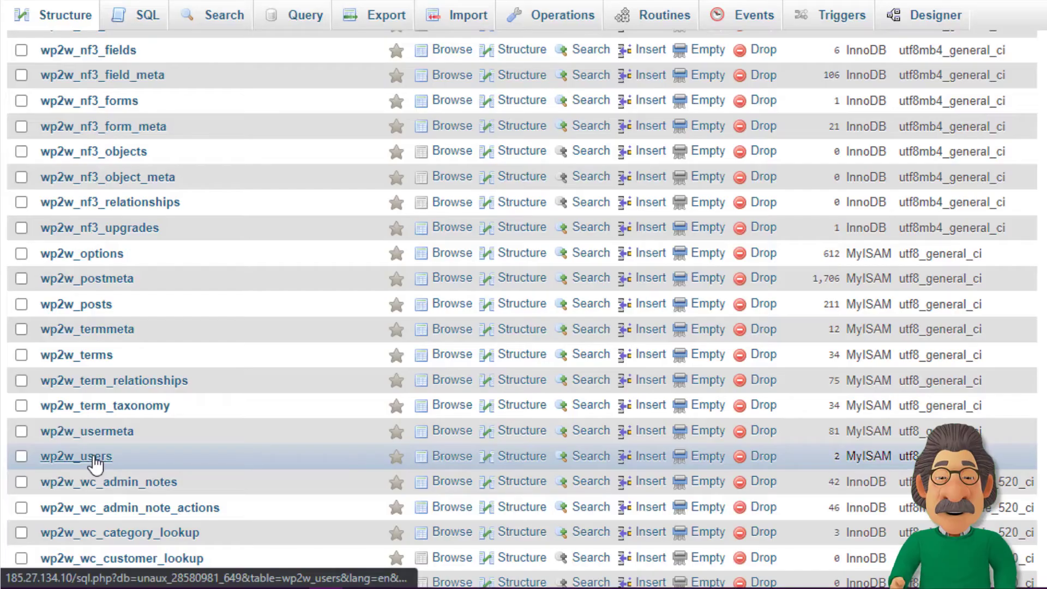
pyautogui.click(93, 457)
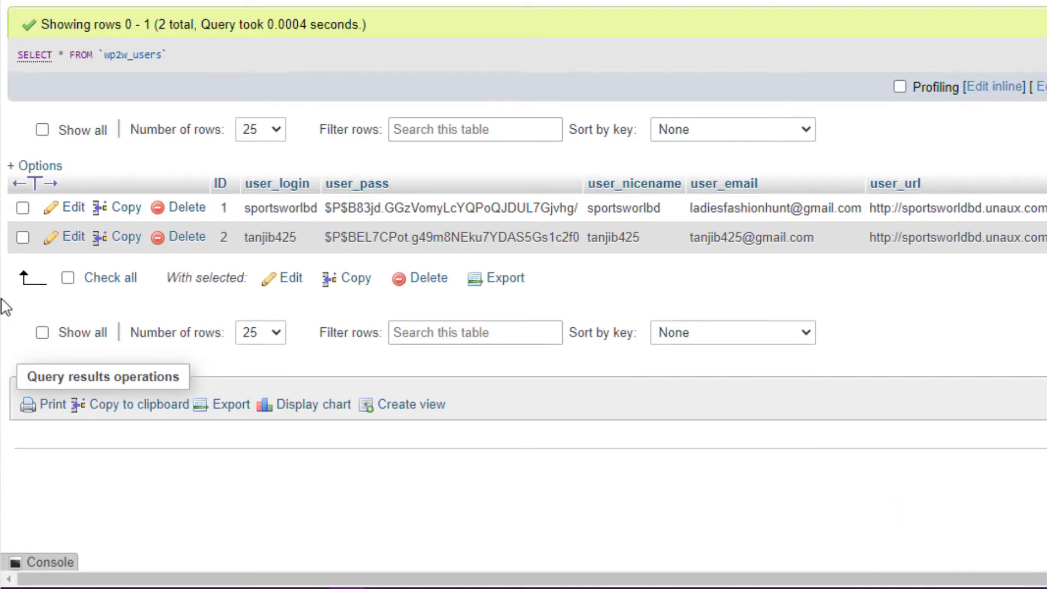
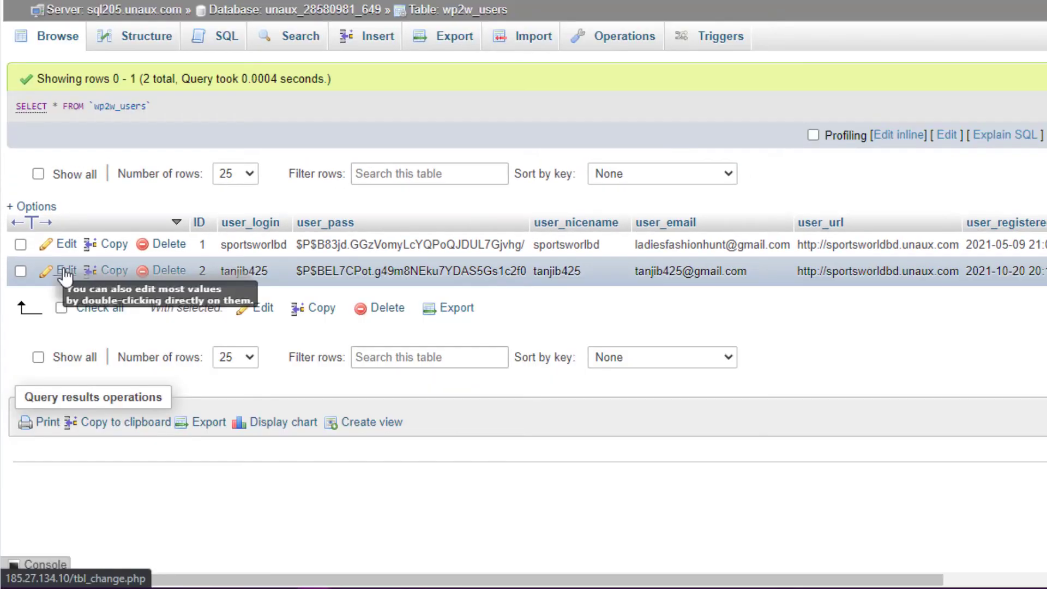
# Step: Open the user record with ID 2 in the wp2w_users table for editing
pyautogui.click(66, 272)
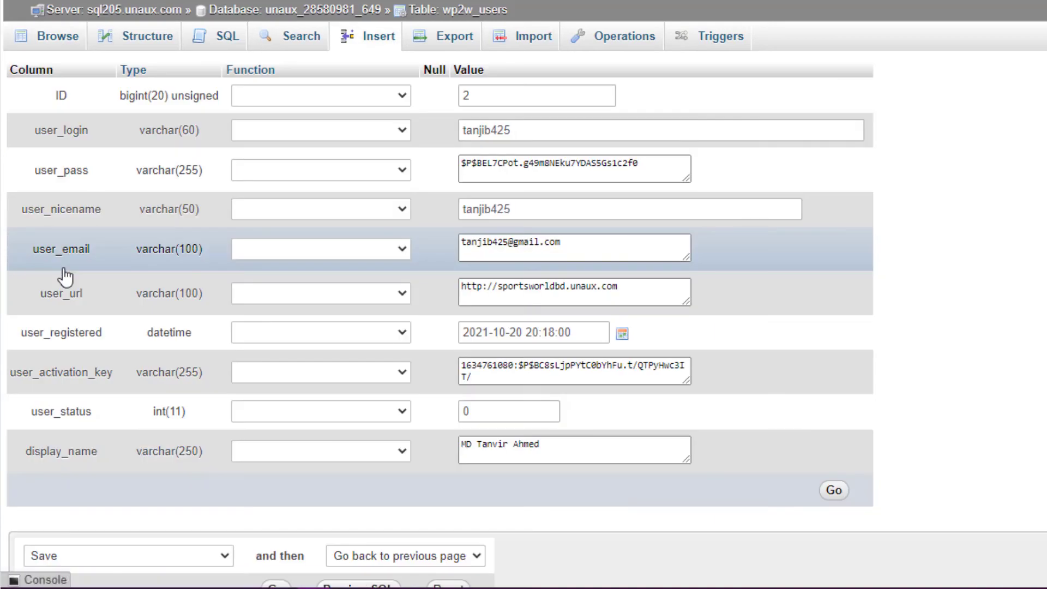
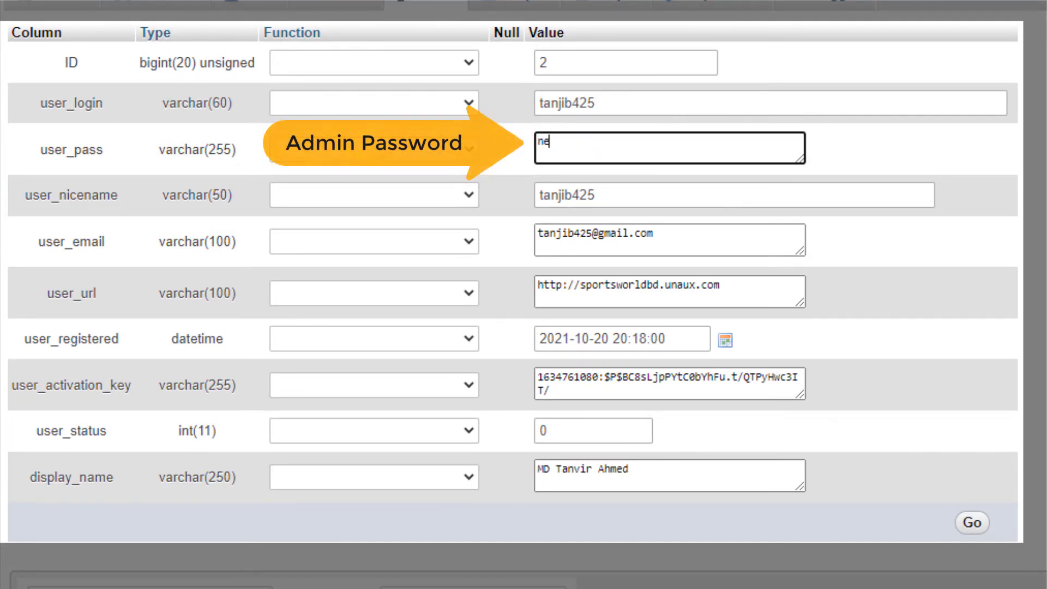
# Step: Enter the new account password as the user_pass value and apply the MD5 function to it
pyautogui.write('wpa')
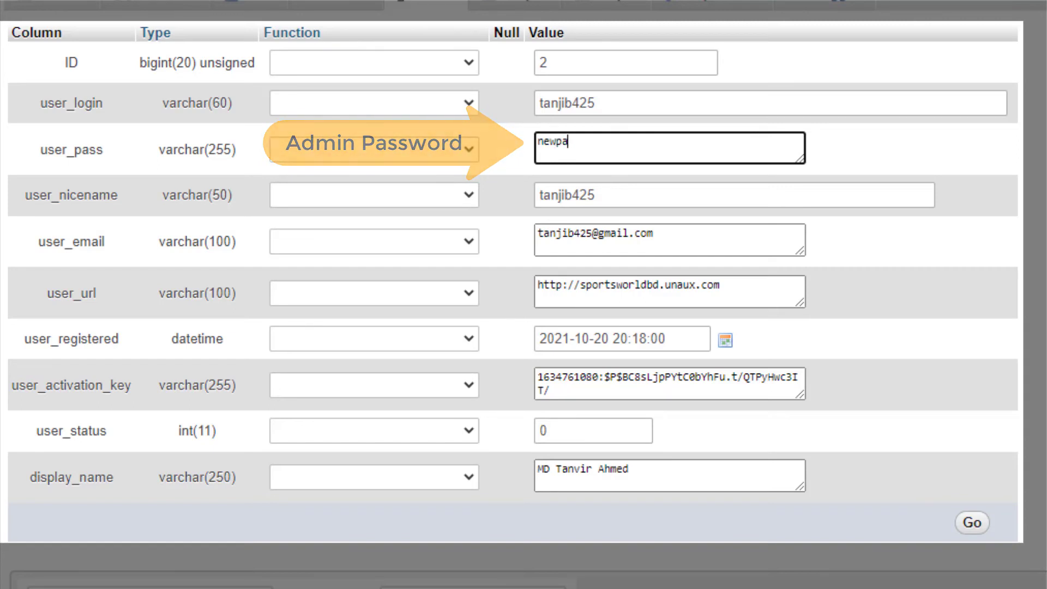
pyautogui.write('ssword')
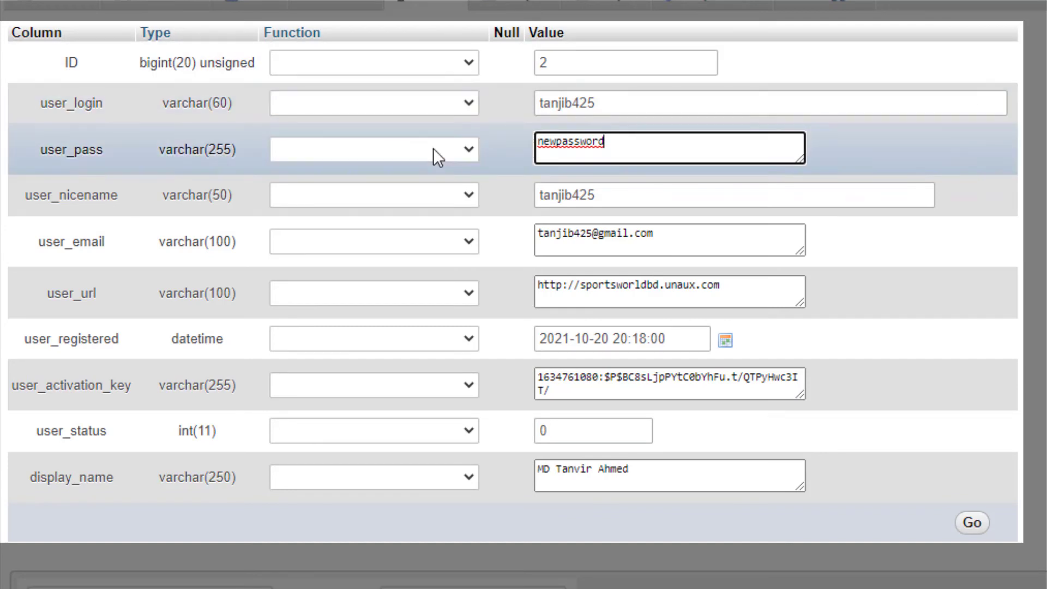
pyautogui.click(433, 148)
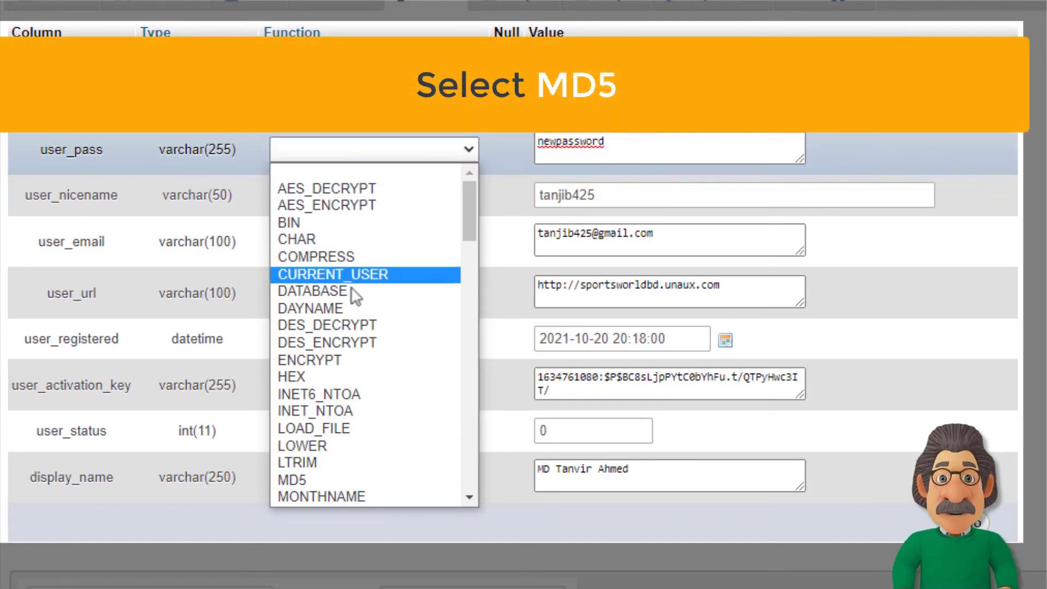
pyautogui.scroll(-3, 350, 304)
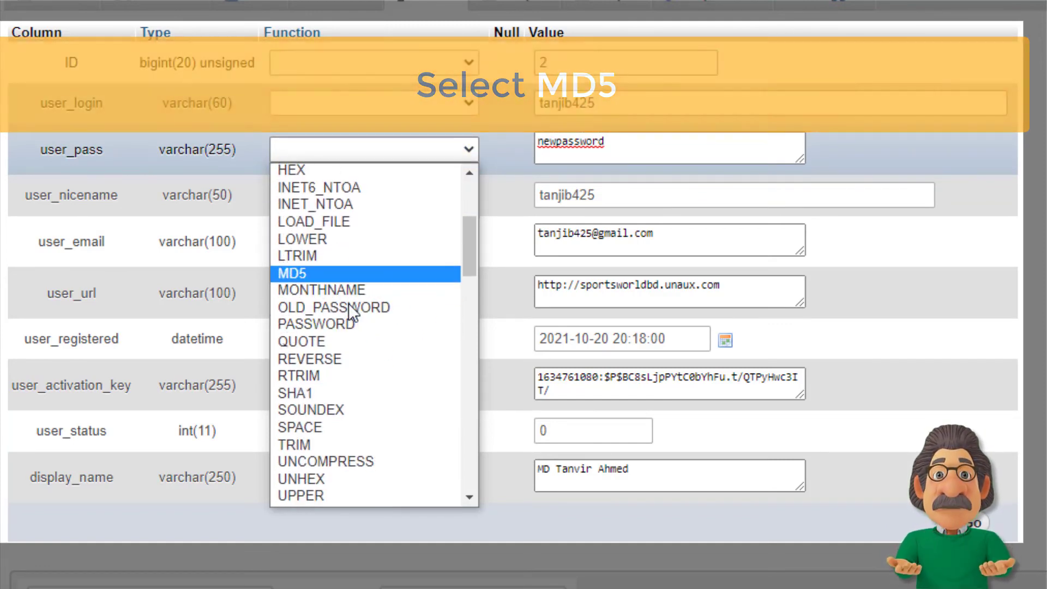
pyautogui.click(318, 274)
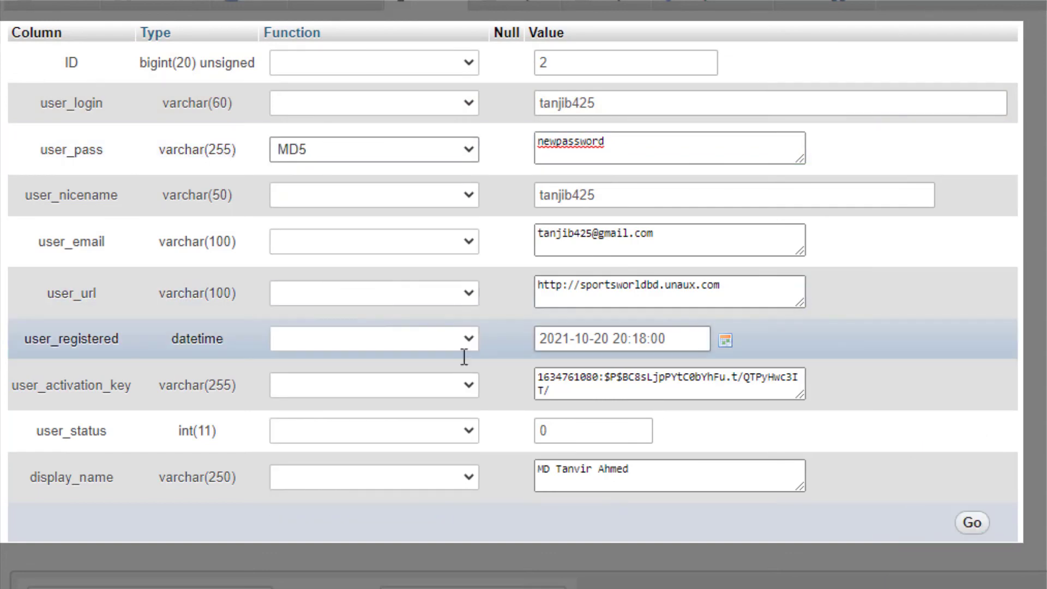
pyautogui.scroll(-2, 677, 472)
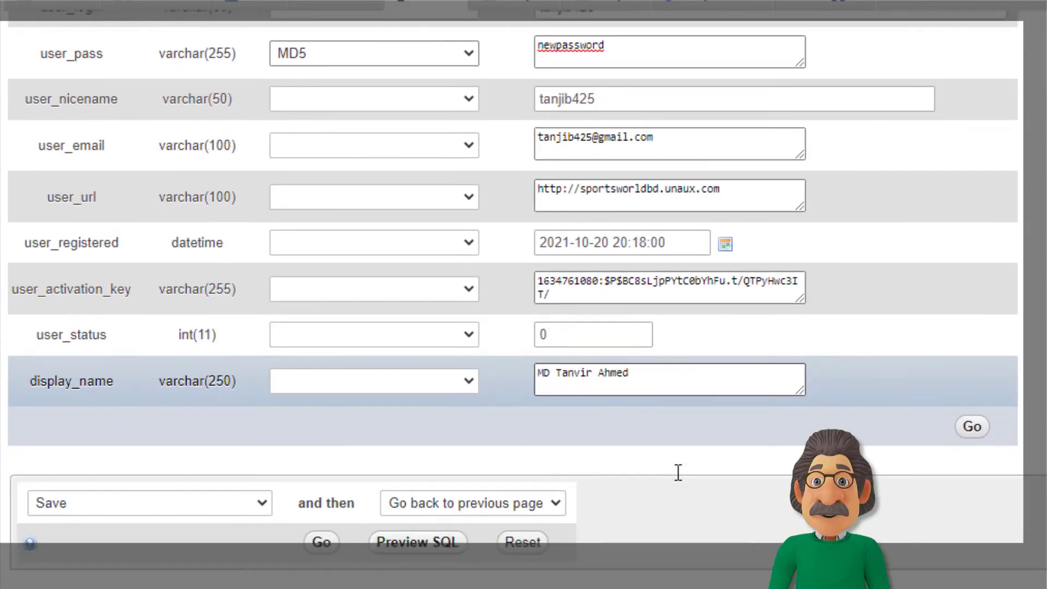
pyautogui.scroll(2, 677, 472)
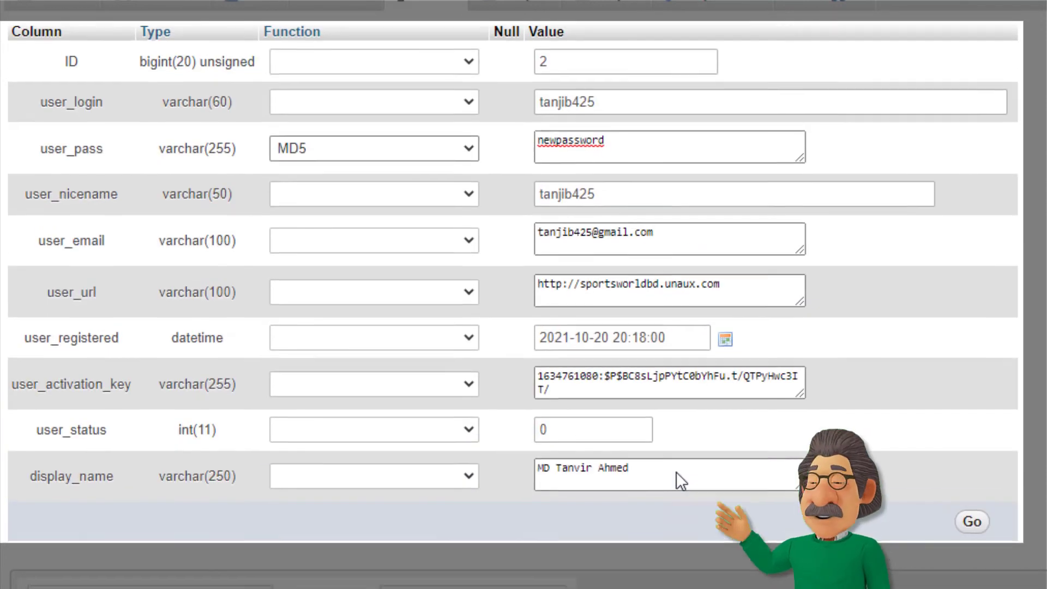
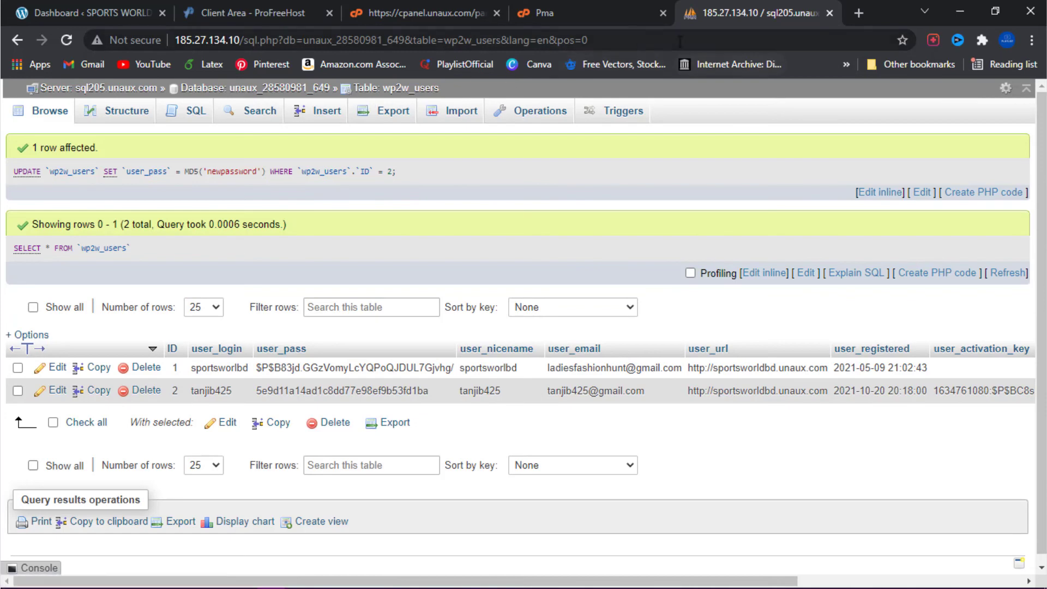
# Step: Close the phpMyAdmin, control panel and ProFreeHost client area pages, returning to the WordPress dashboard
pyautogui.click(830, 13)
pyautogui.click(663, 13)
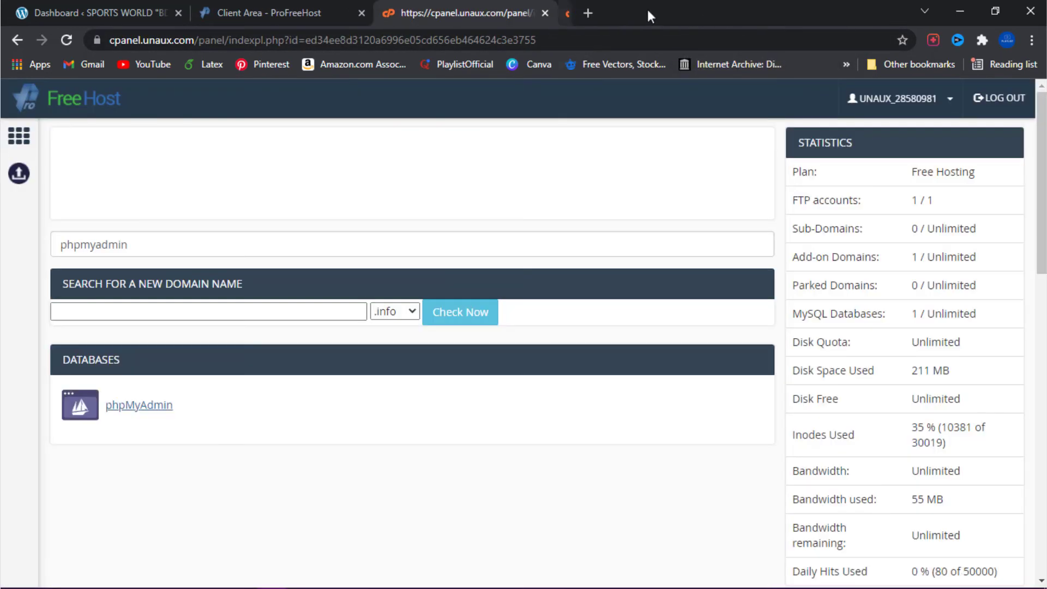
pyautogui.click(545, 12)
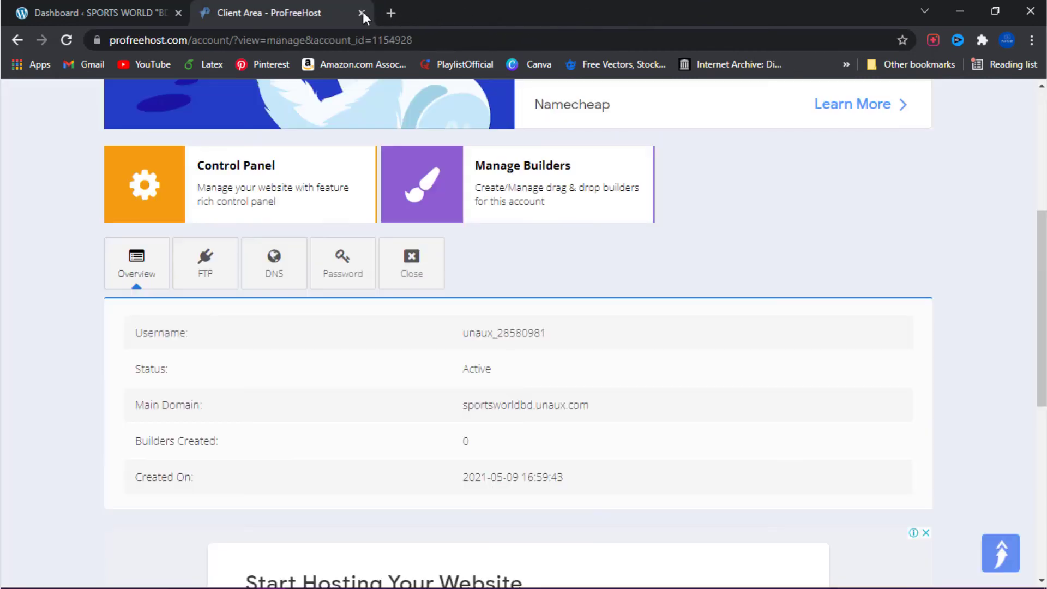
pyautogui.click(362, 12)
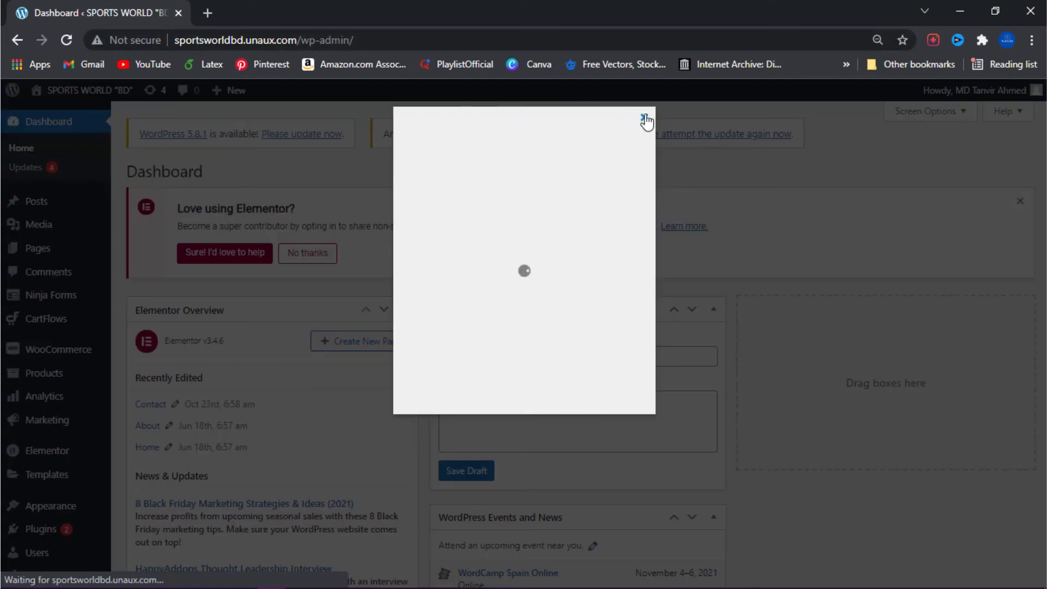
# Step: Dismiss the popup over the dashboard and log out of the SPORTS WORLD "BD" site, confirming the logout
pyautogui.click(644, 118)
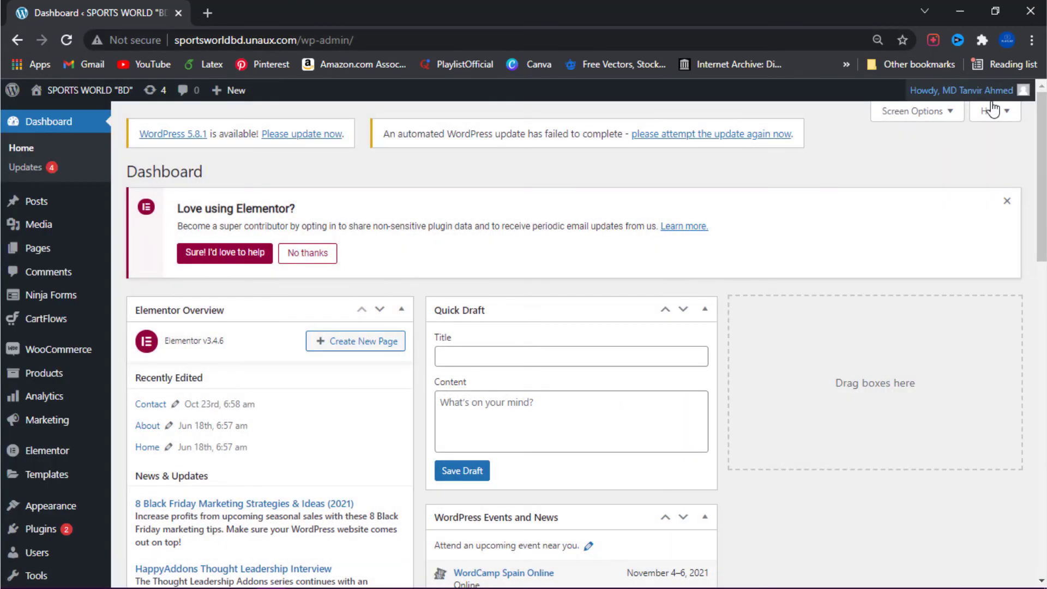
pyautogui.moveTo(982, 90)
pyautogui.click(947, 174)
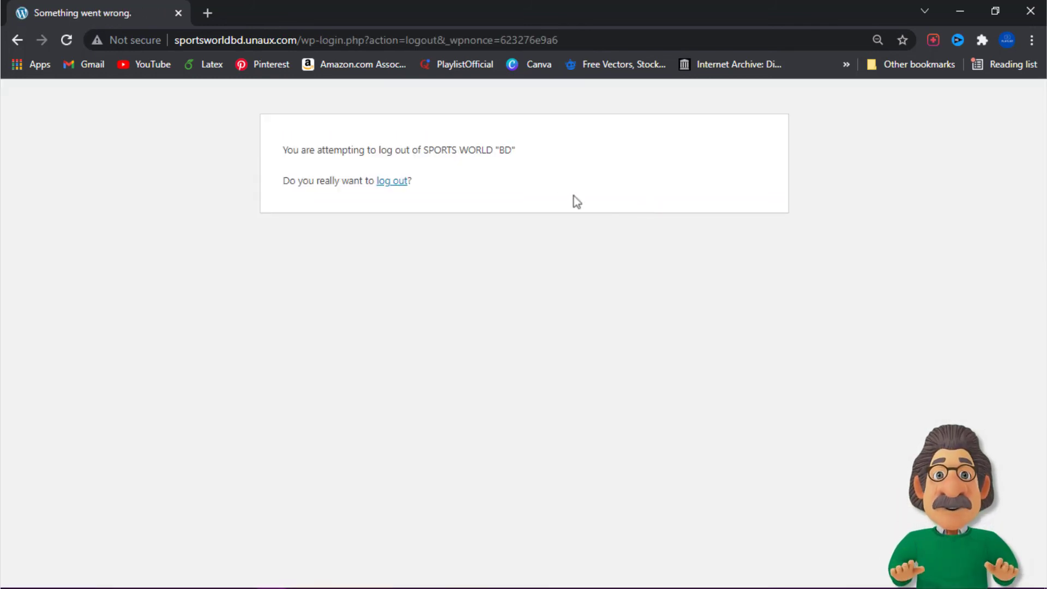
pyautogui.click(387, 183)
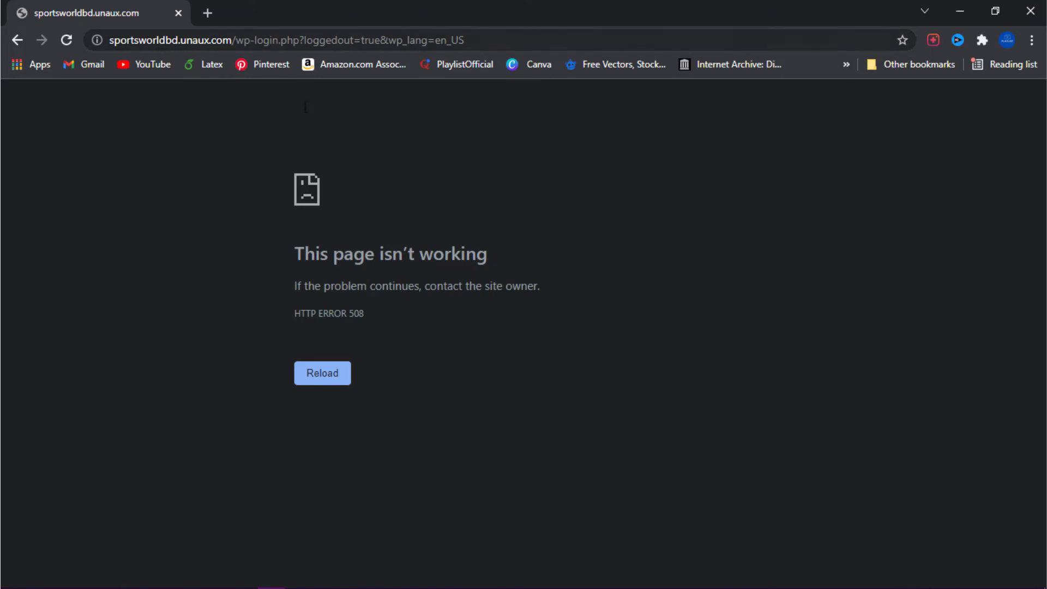
# Step: Replace the wp-login.php part of the site address with wp-admin/ and load the login page
pyautogui.click(234, 41)
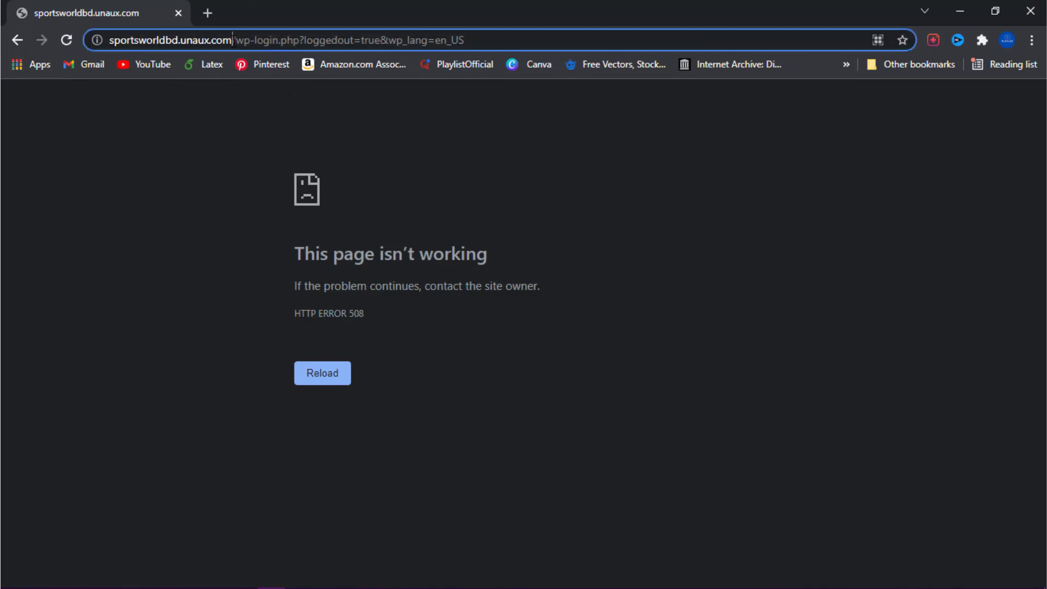
pyautogui.click(236, 41)
pyautogui.moveTo(236, 42); pyautogui.dragTo(466, 51)
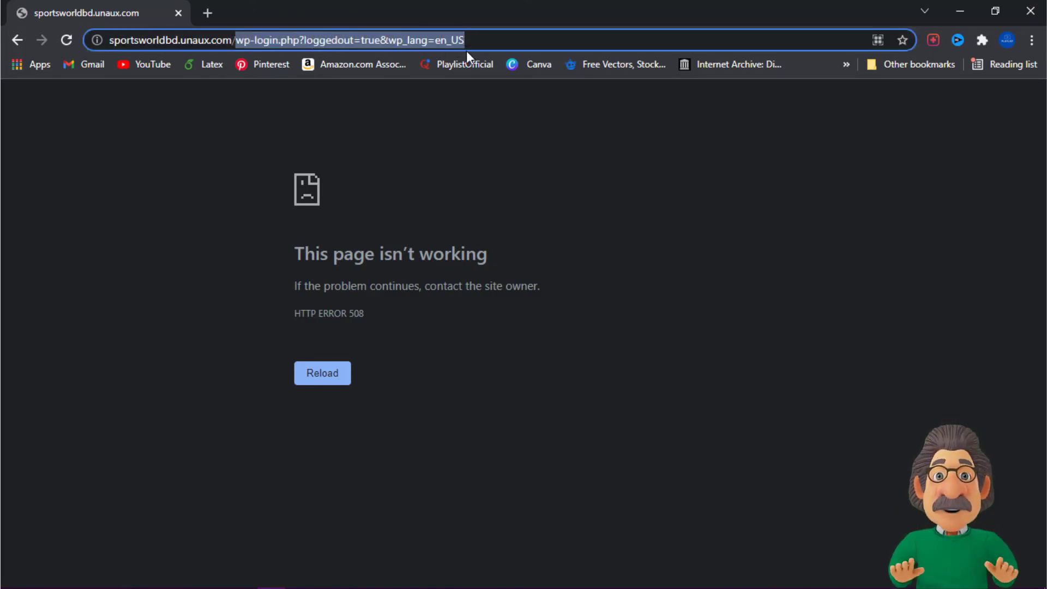
pyautogui.write('wp-')
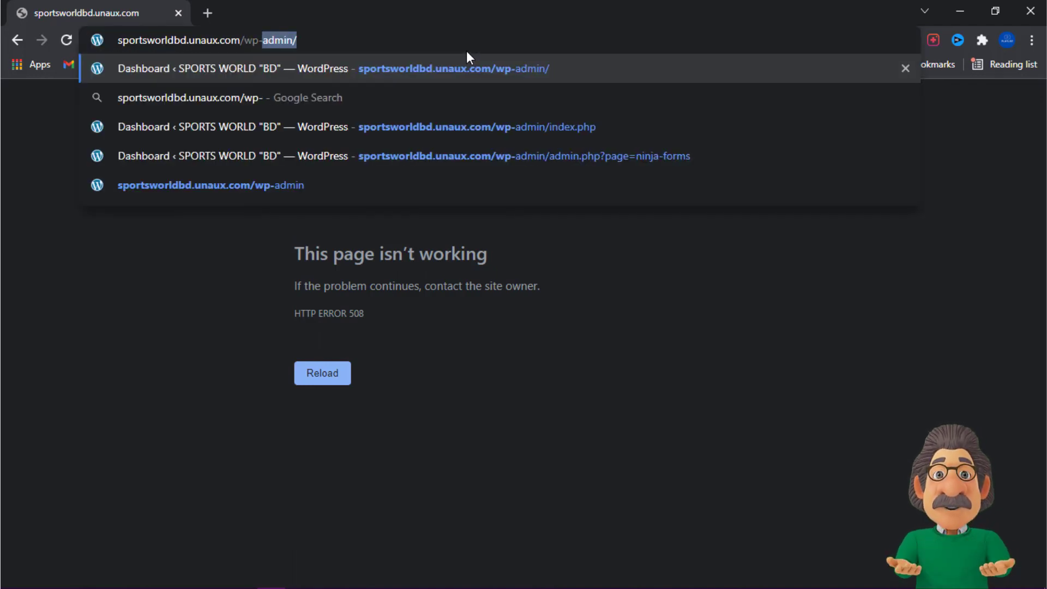
pyautogui.press('Return')
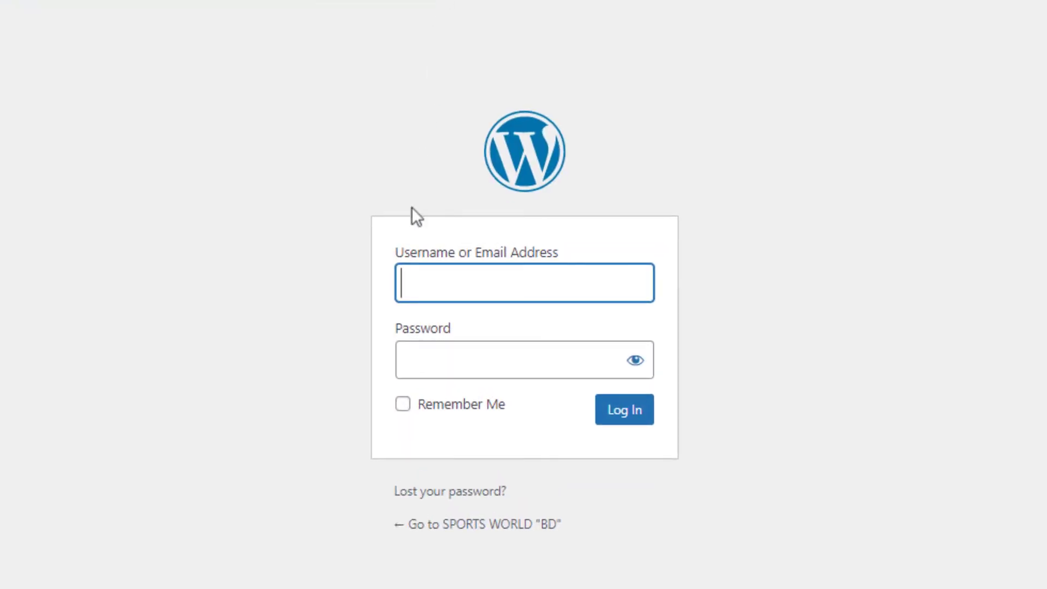
# Step: Enter the username of the account whose password was reset in the WordPress login form
pyautogui.click(405, 280)
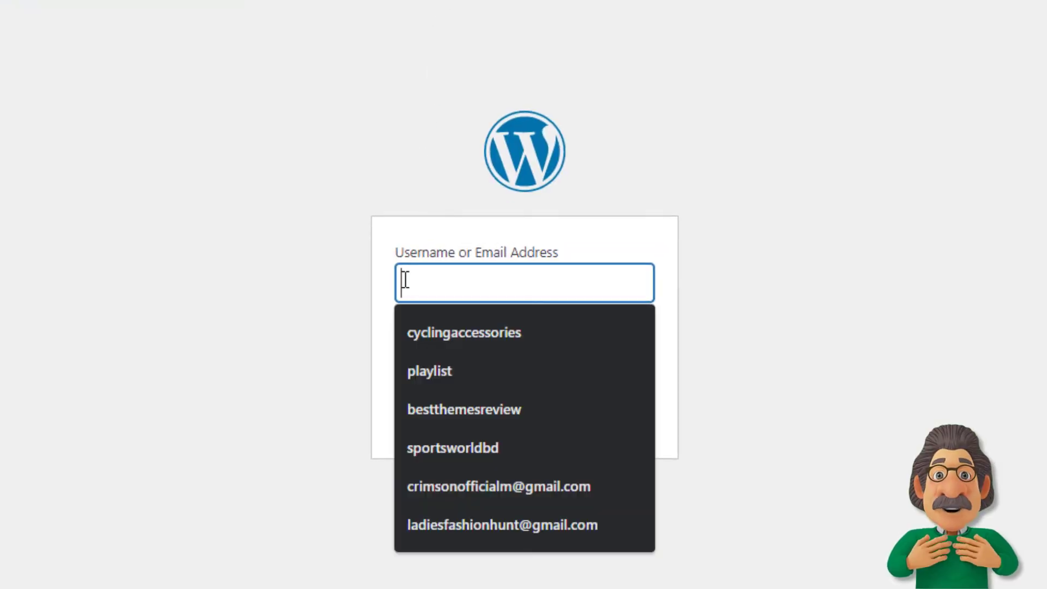
pyautogui.write('tanjib425')
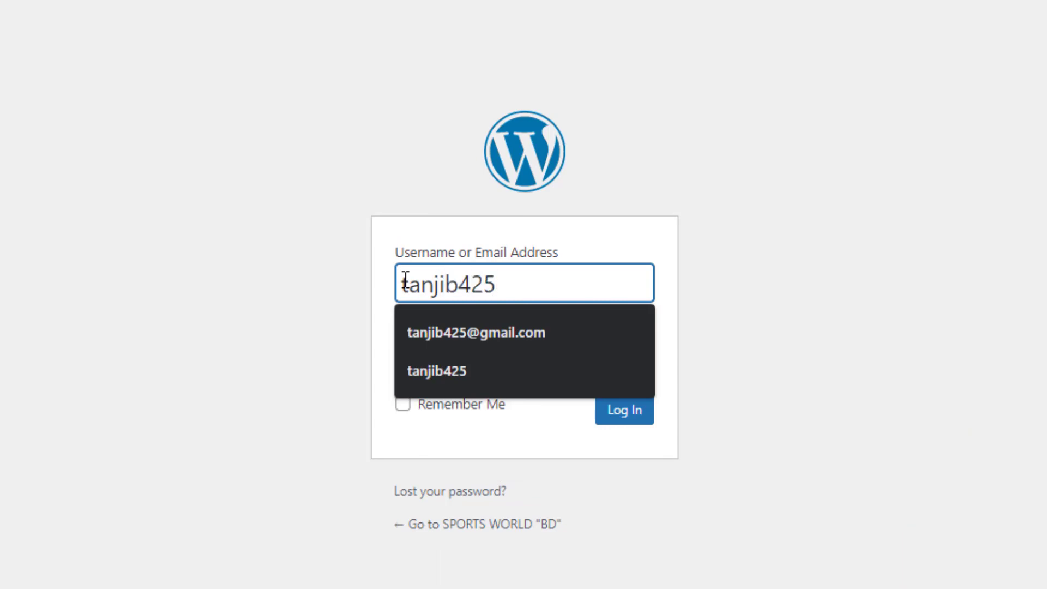
pyautogui.click(355, 297)
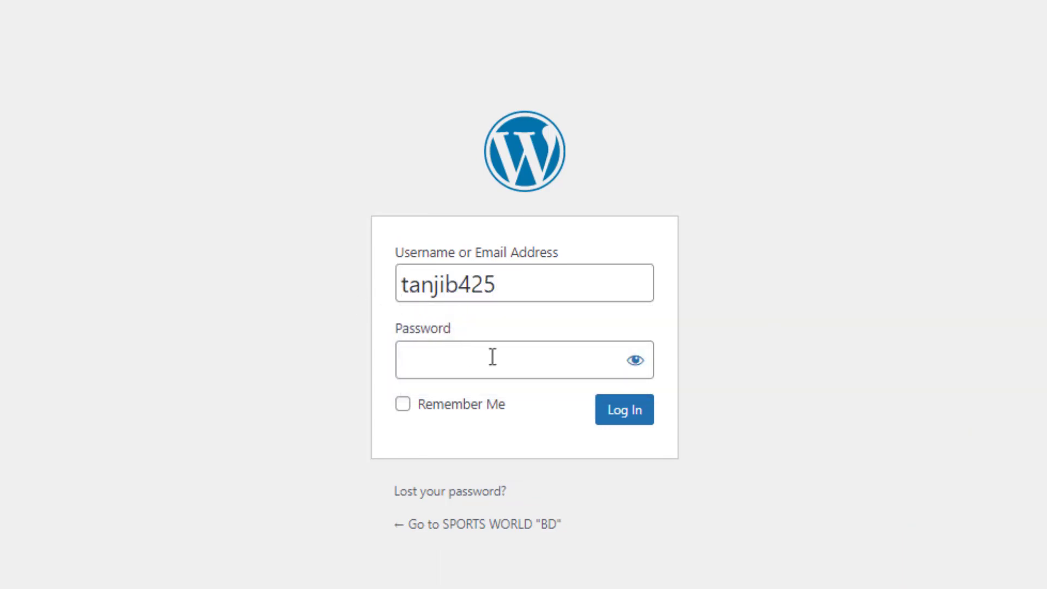
# Step: Make the password readable, enter the new account password and log in to the WordPress dashboard
pyautogui.click(515, 366)
pyautogui.click(634, 361)
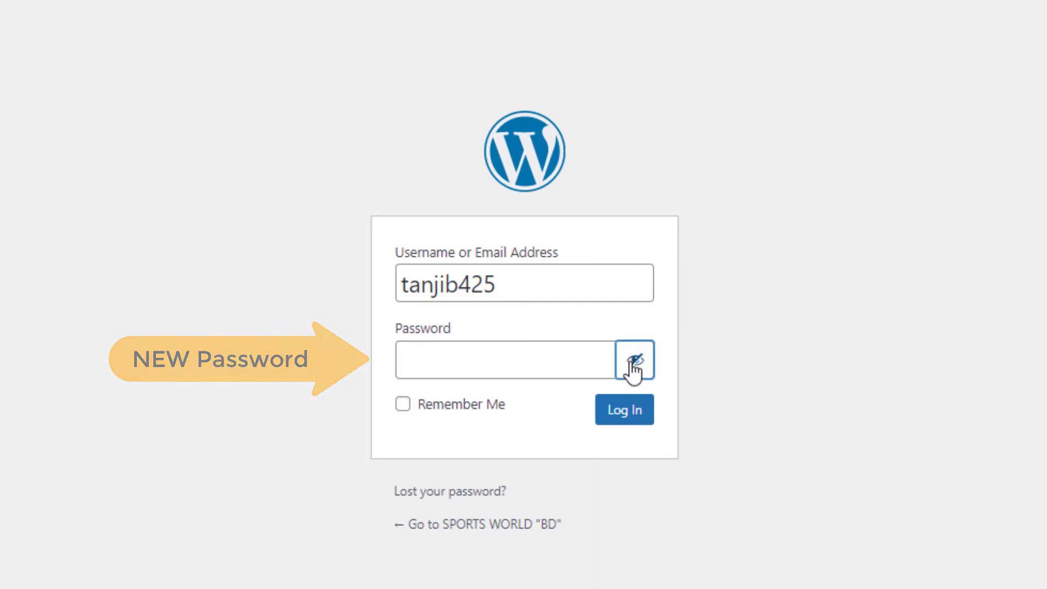
pyautogui.click(504, 369)
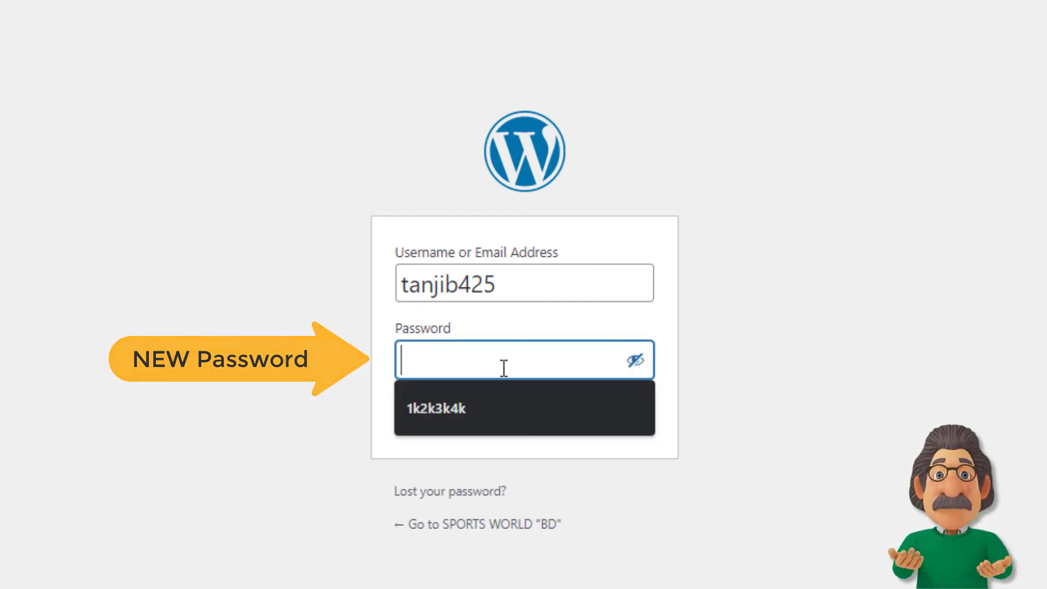
pyautogui.write('ne')
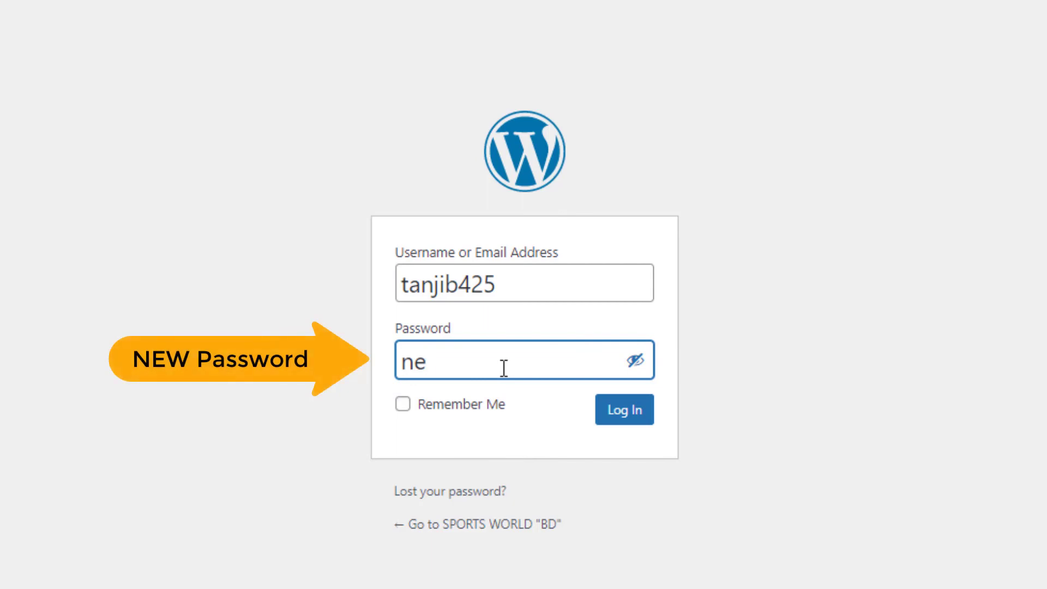
pyautogui.write('wpa')
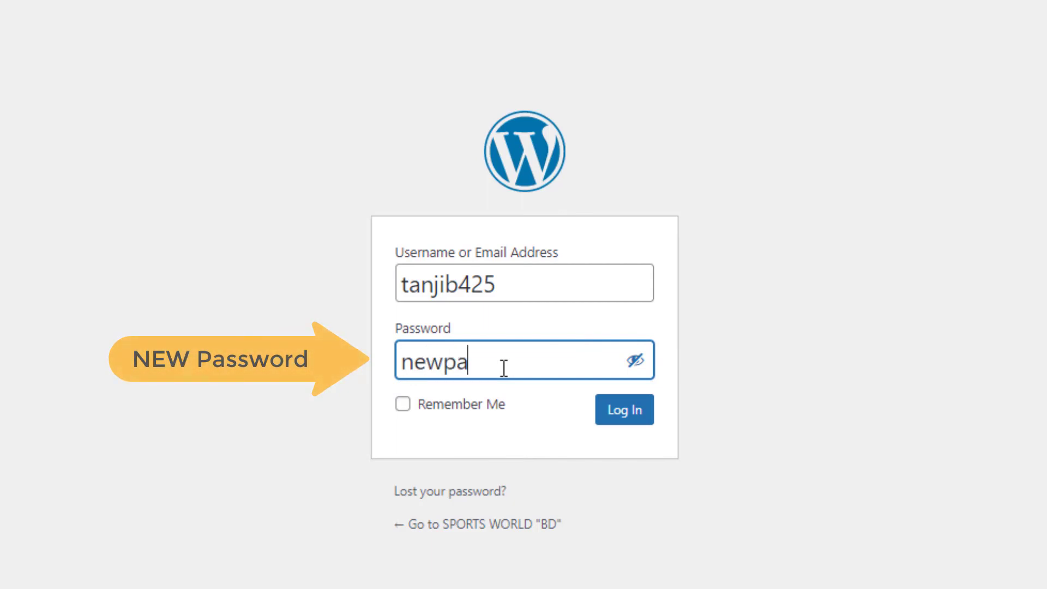
pyautogui.write('ssword')
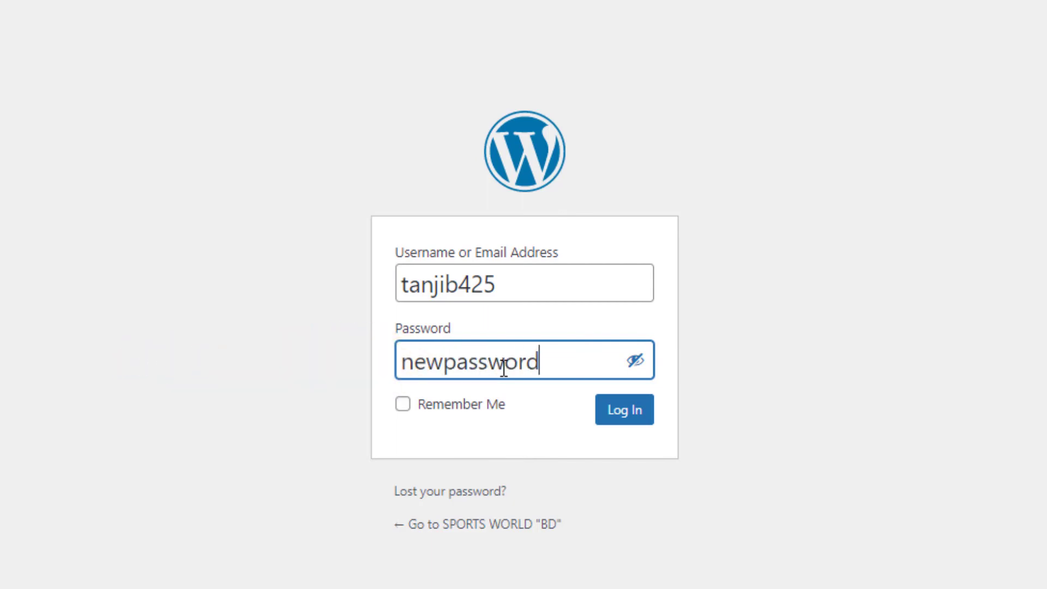
pyautogui.click(621, 412)
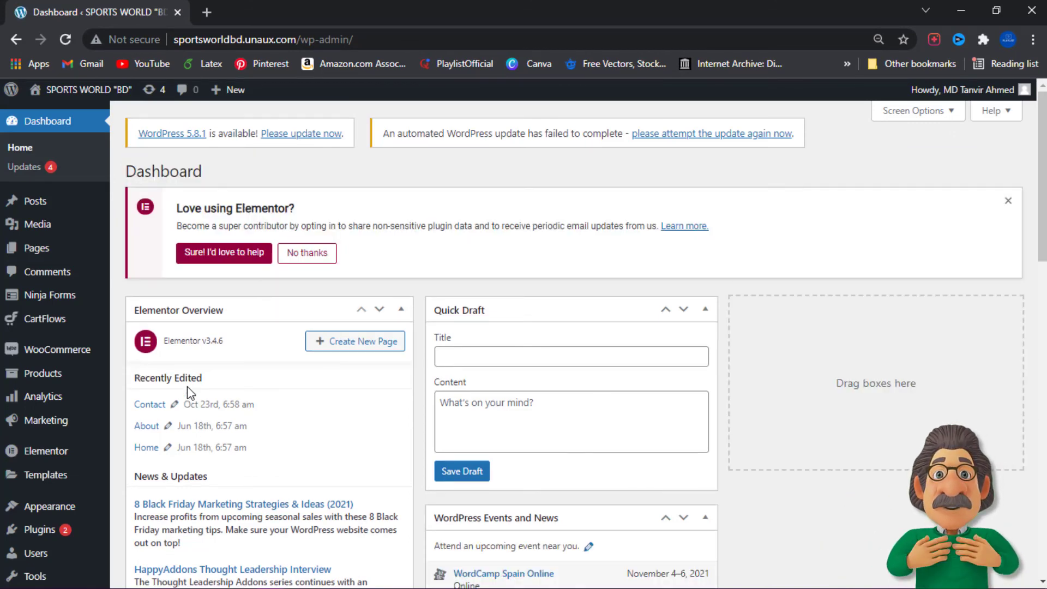
pyautogui.scroll(-3, 188, 392)
pyautogui.scroll(3, 189, 386)
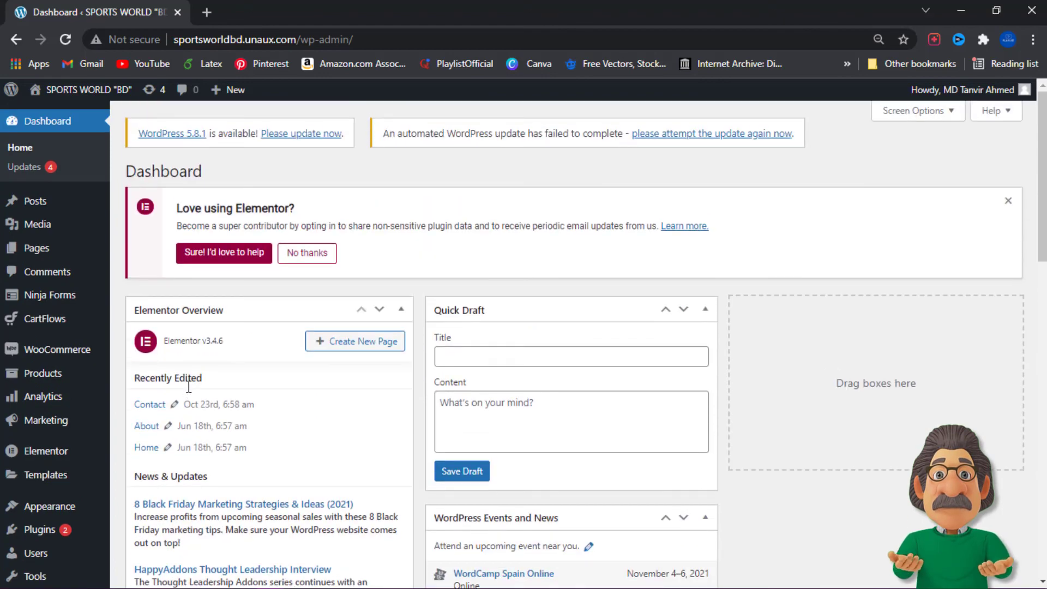